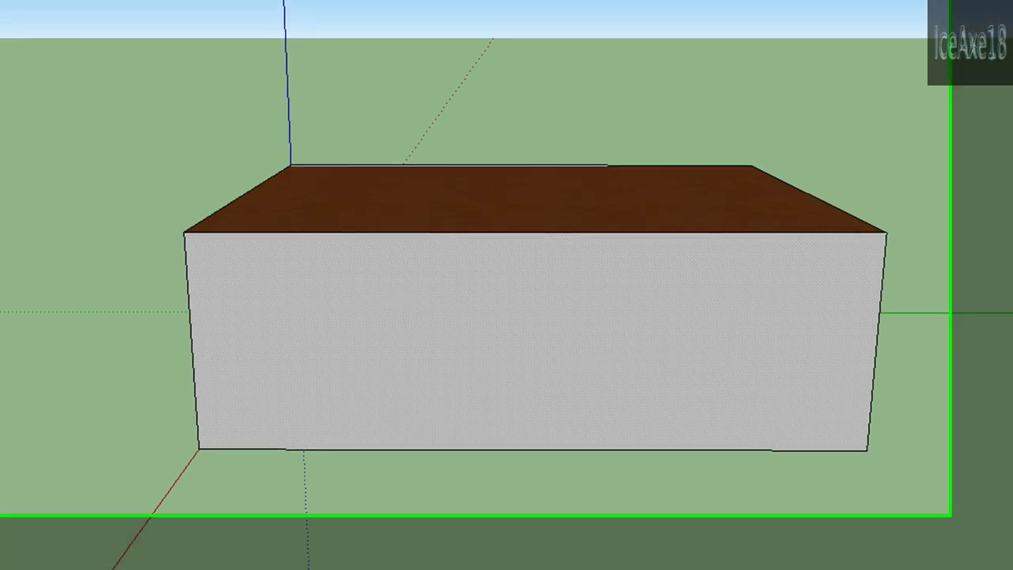
Export the textured box as the 3D model file Tutorial, then quit SketchUp.
click(7, 9)
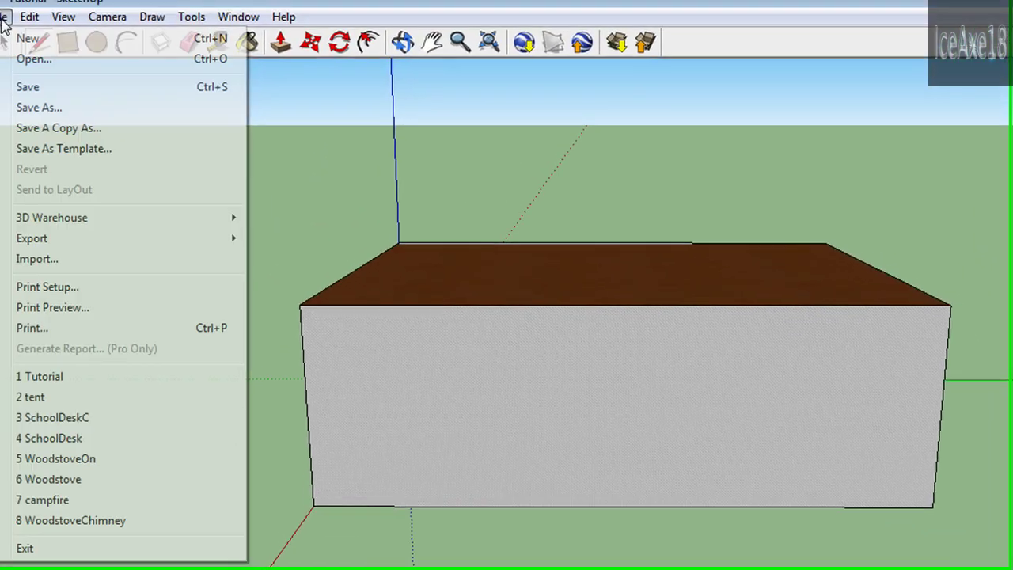
mouse_move(79, 236)
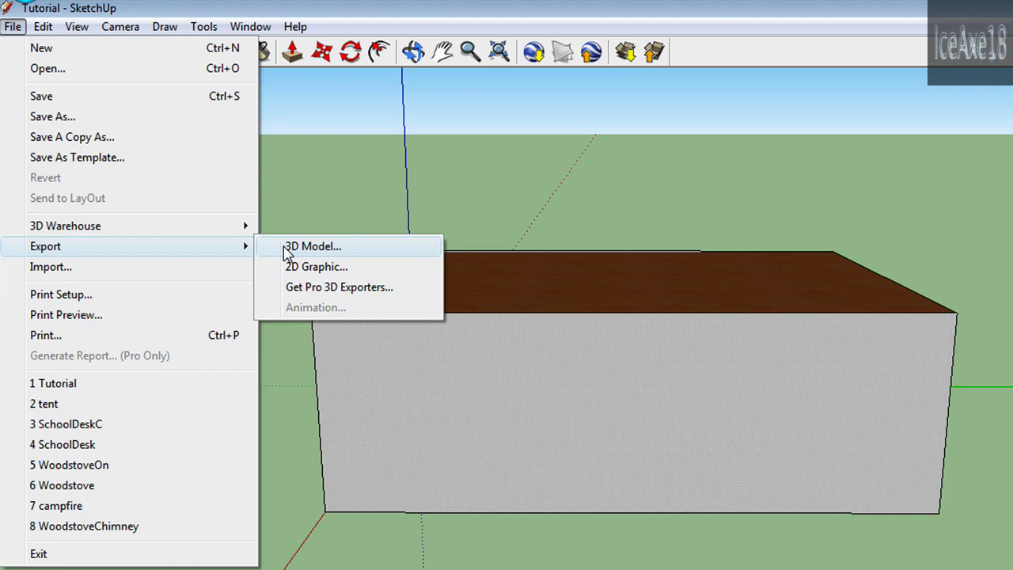
click(287, 252)
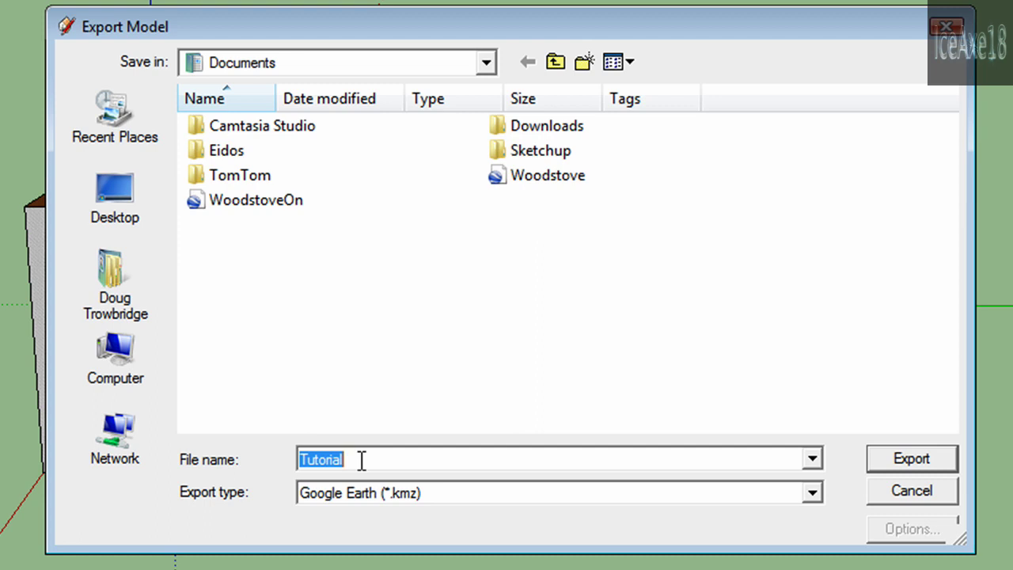
click(906, 459)
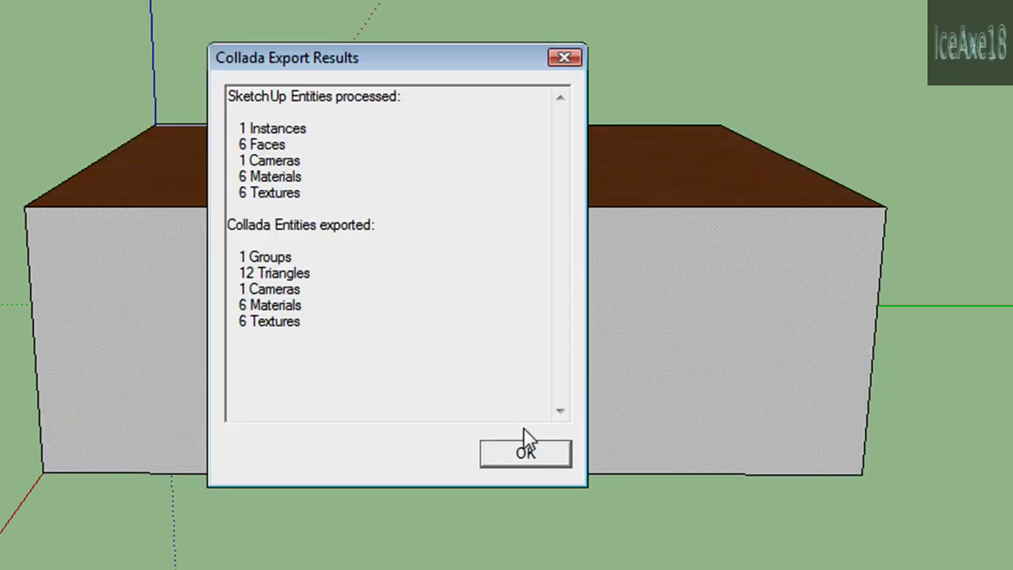
click(538, 456)
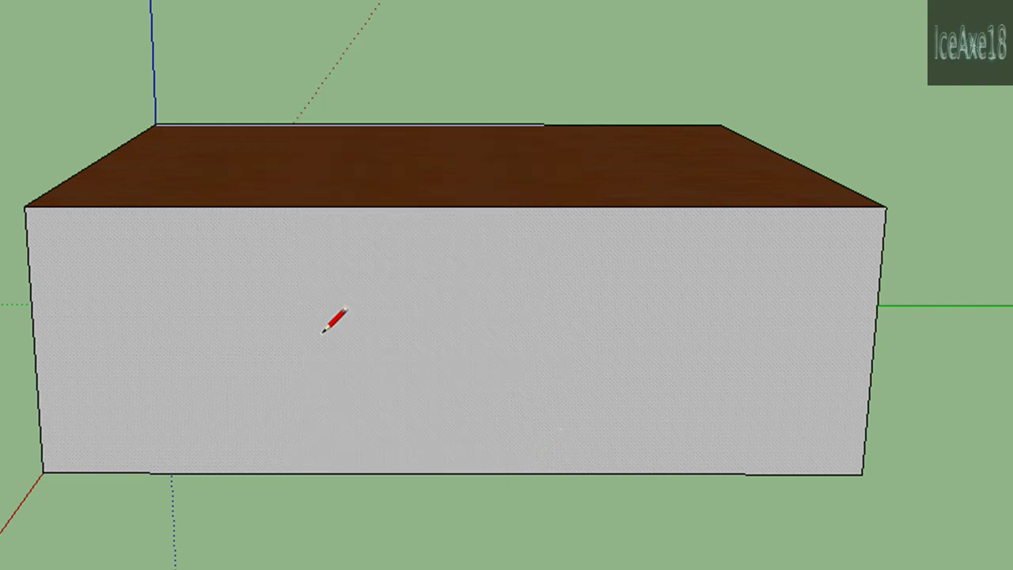
click(18, 18)
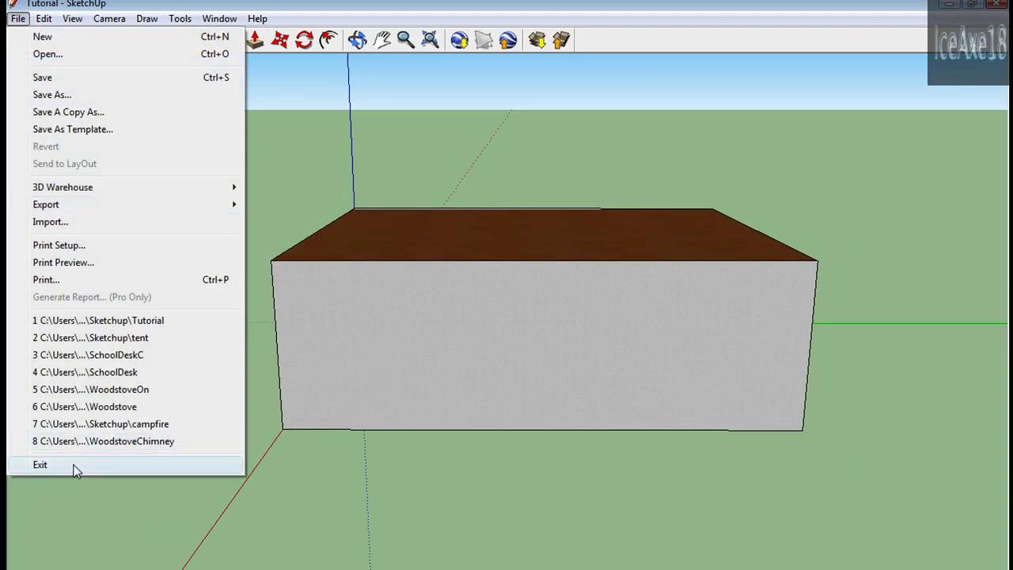
click(76, 468)
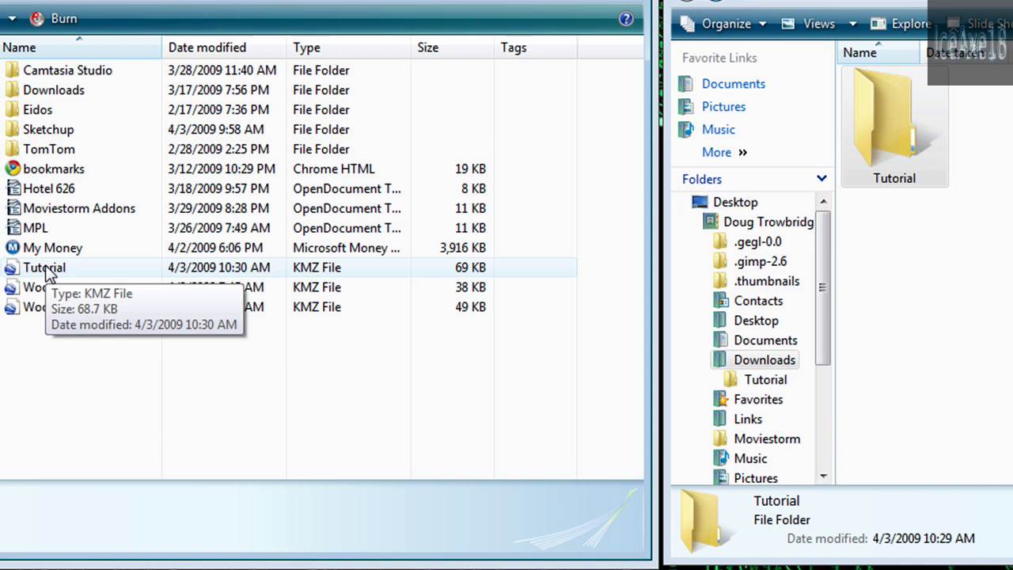
Copy Tutorial.kmz from Documents into Downloads\Tutorial and open that folder.
click(46, 270)
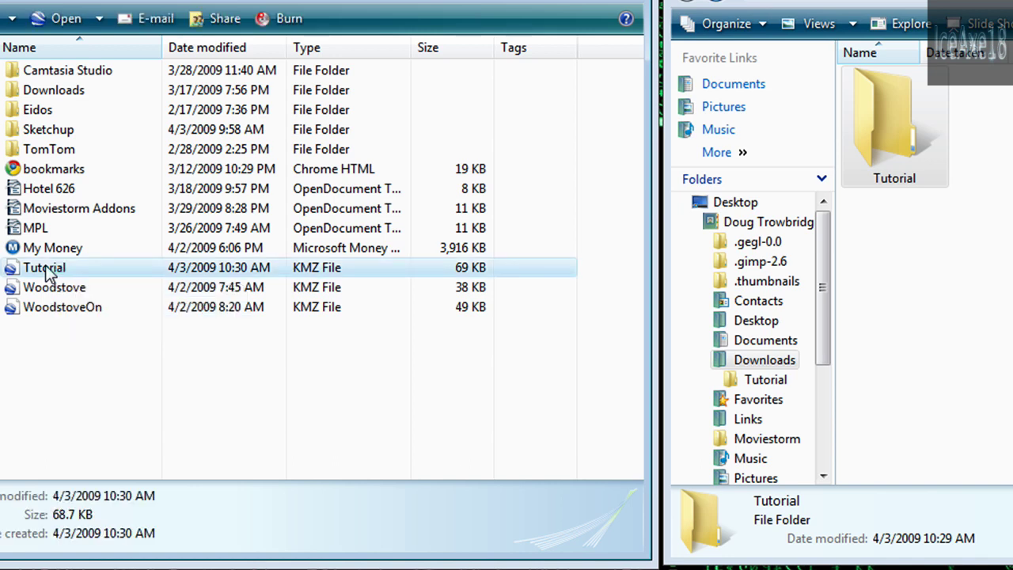
drag(48, 270, 902, 141)
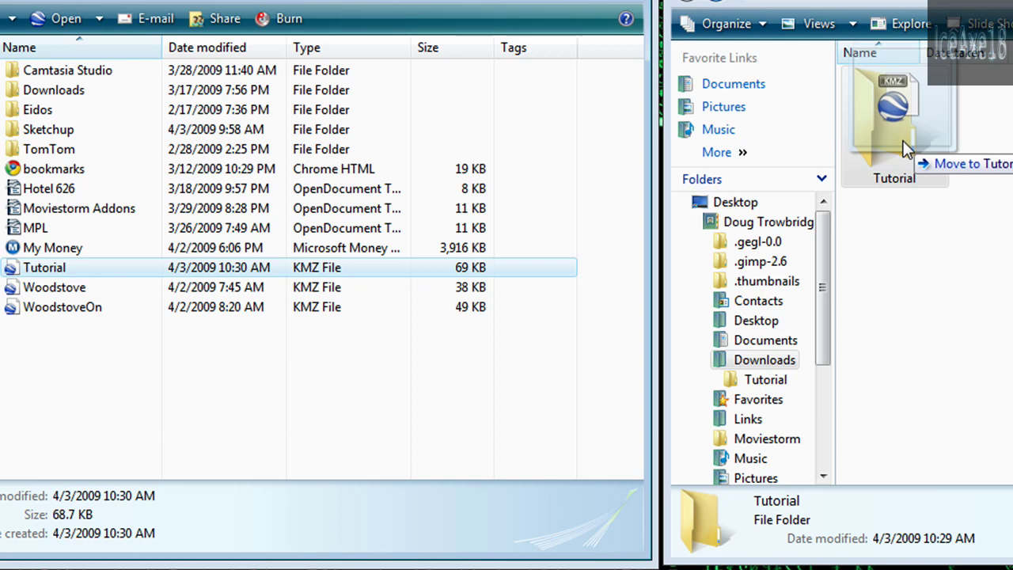
right_drag(906, 151, 905, 149)
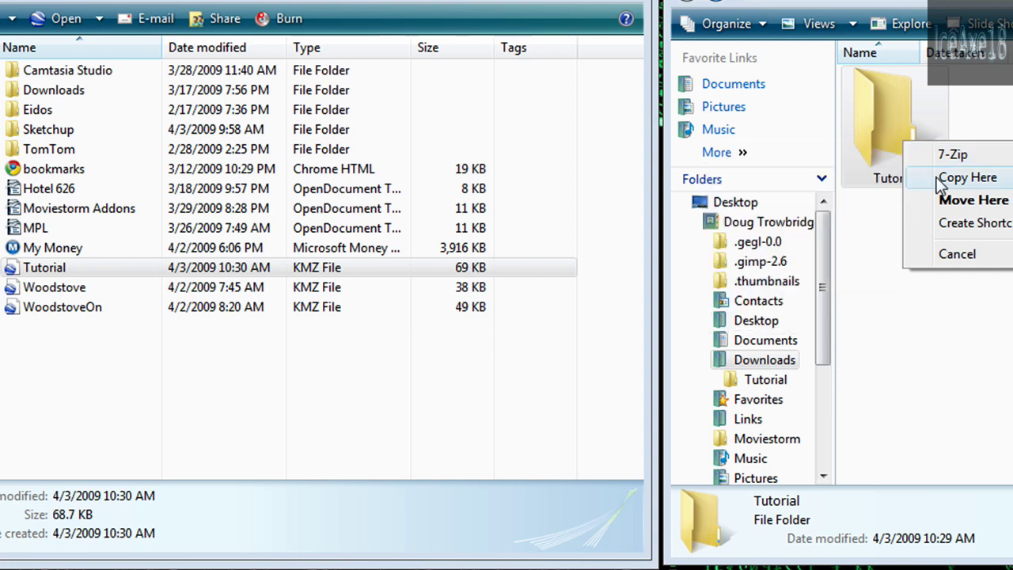
click(941, 181)
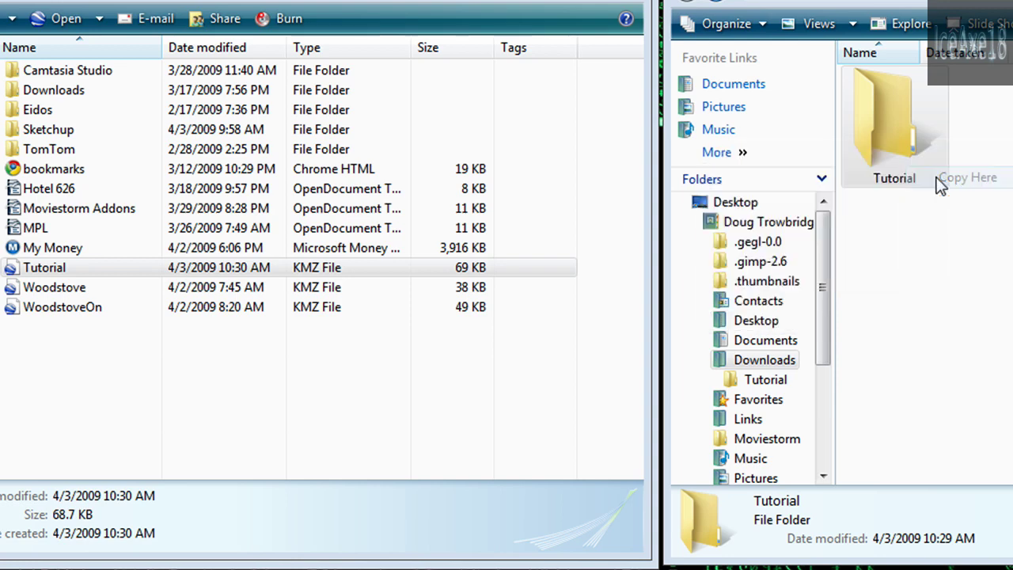
double_click(906, 143)
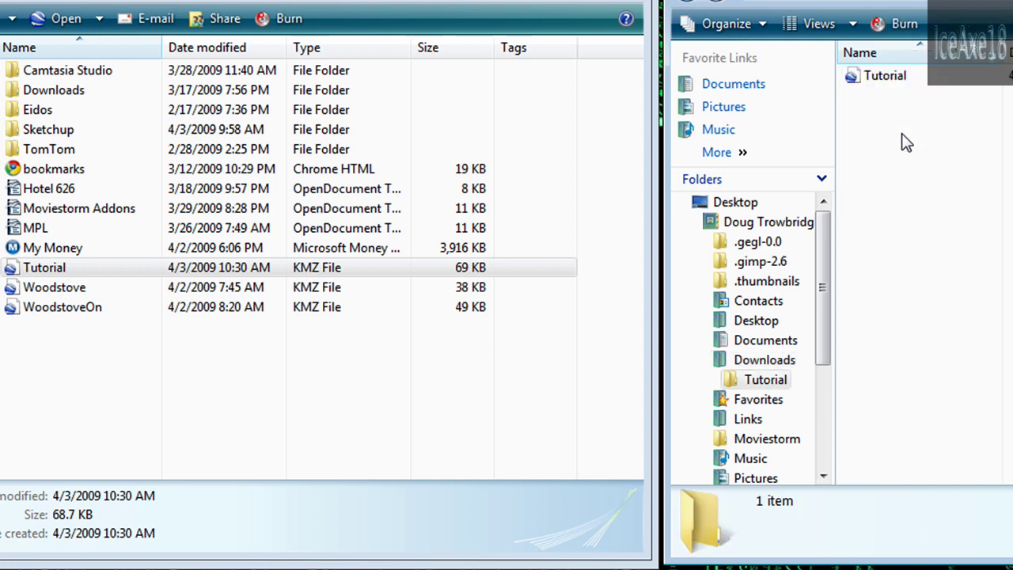
drag(791, 4, 440, 4)
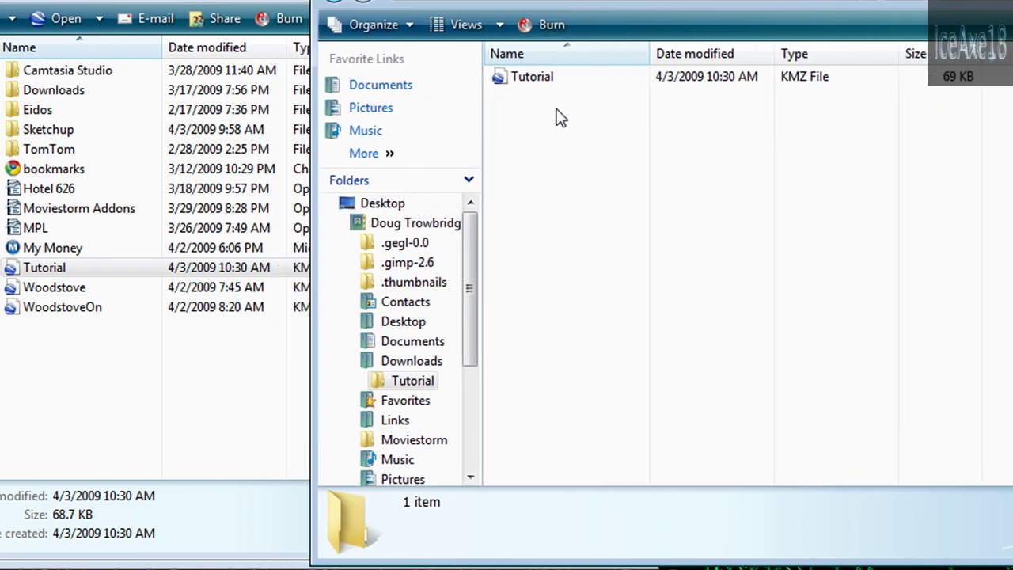
click(545, 79)
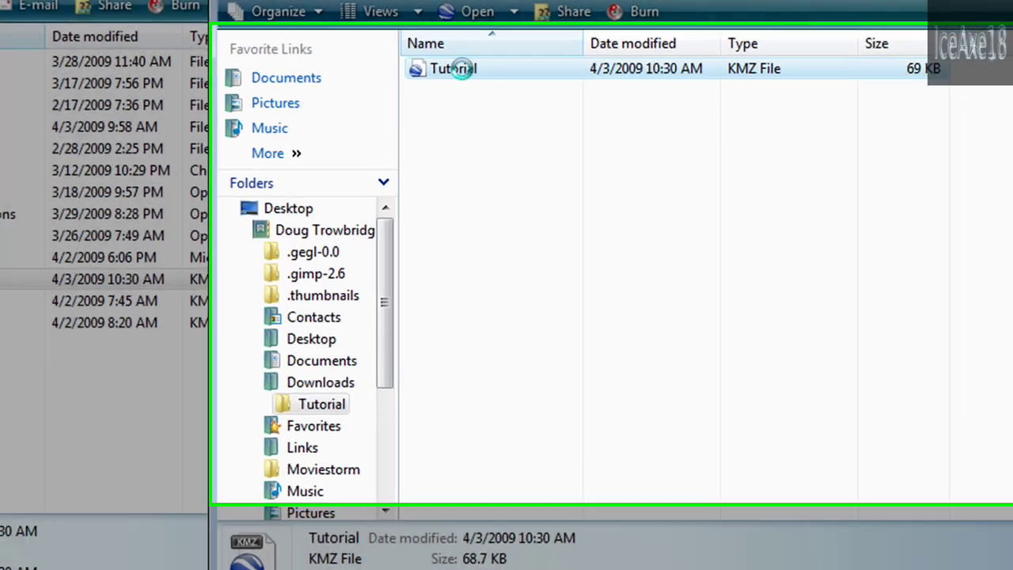
Extract Tutorial.kmz in place with 7-Zip's Extract Here.
right_click(544, 83)
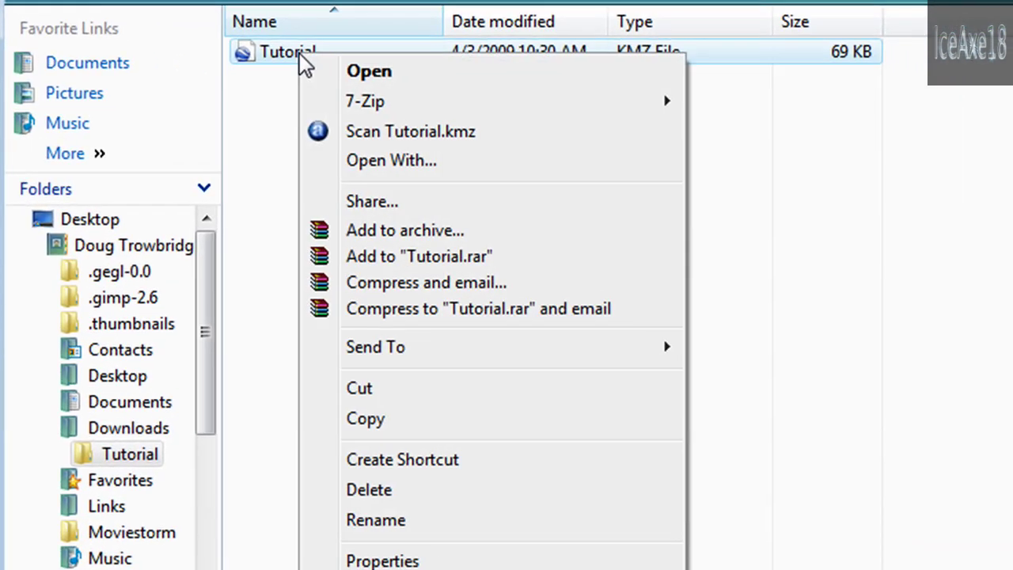
mouse_move(390, 110)
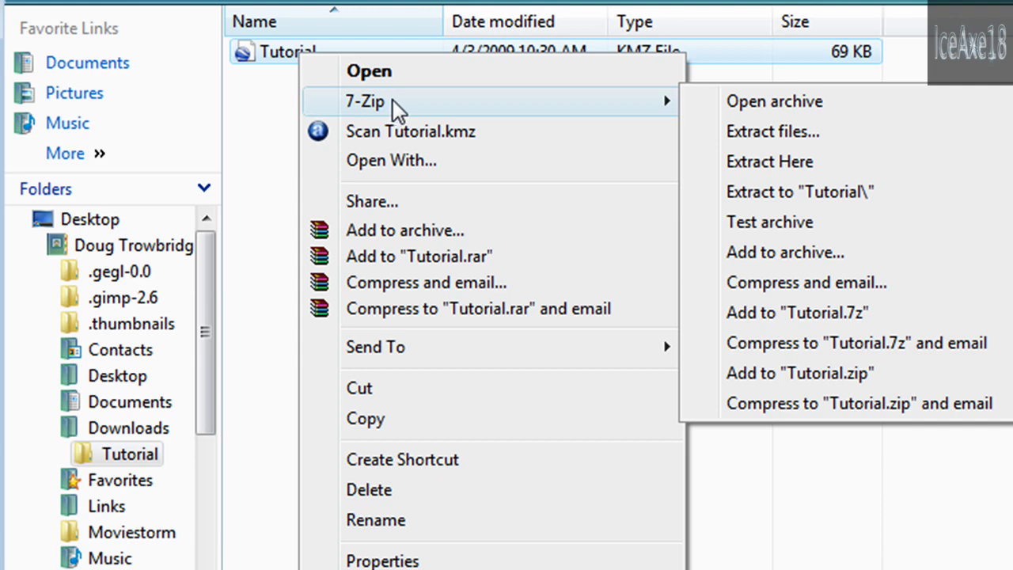
click(765, 165)
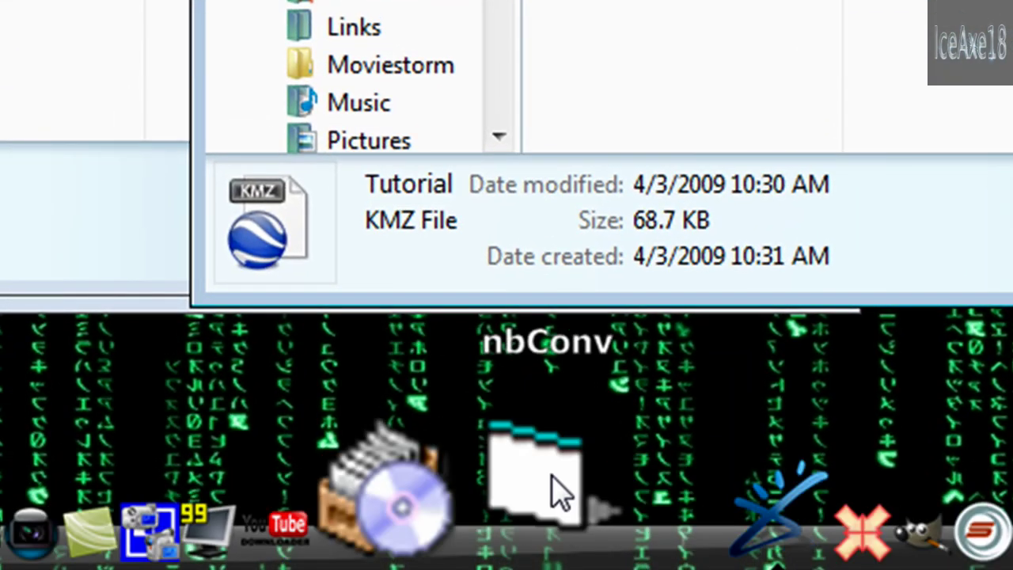
Launch nbConv and open models\Tutorial.dae for conversion.
click(561, 491)
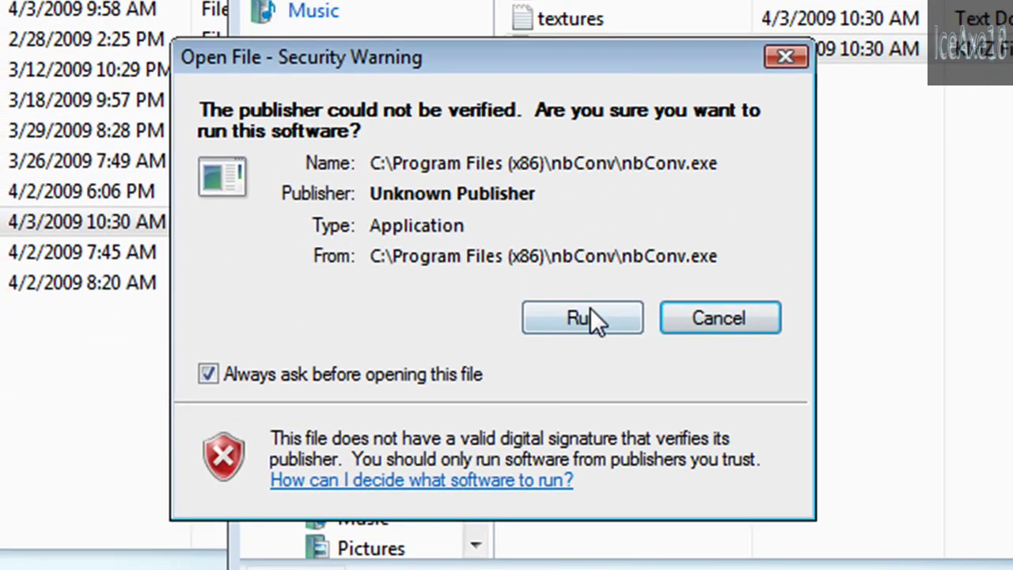
click(594, 317)
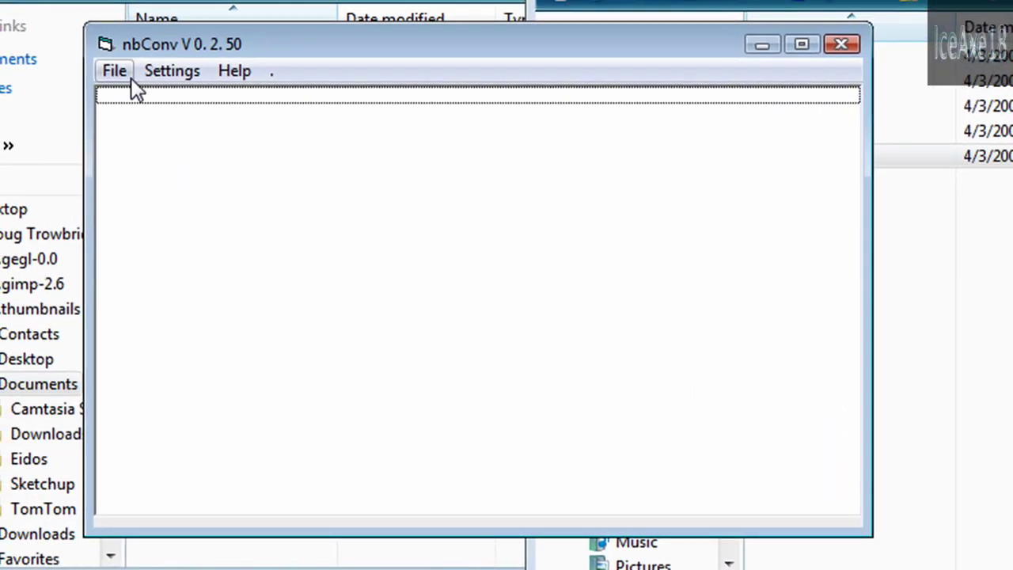
click(119, 71)
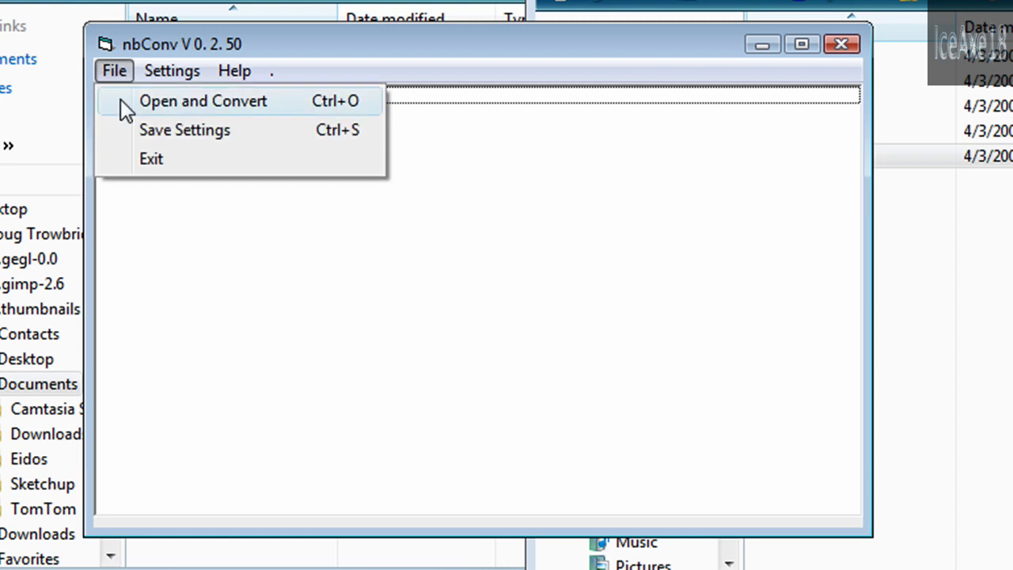
click(120, 99)
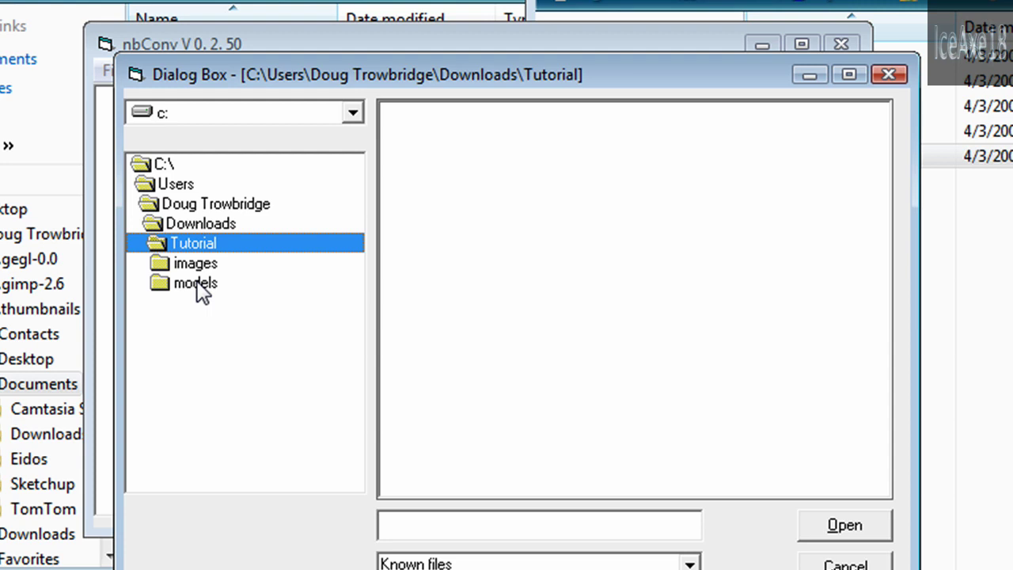
double_click(198, 283)
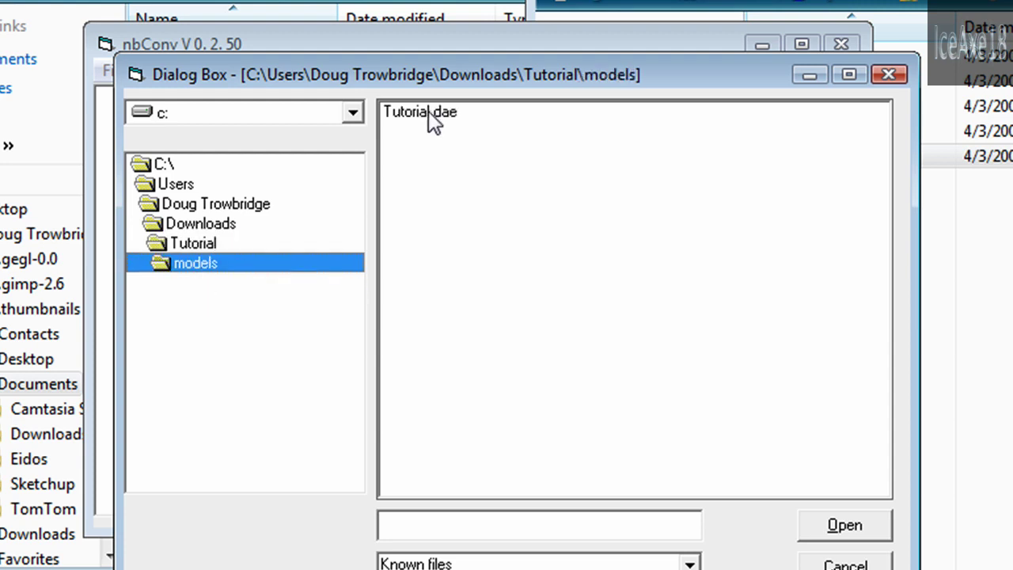
click(428, 111)
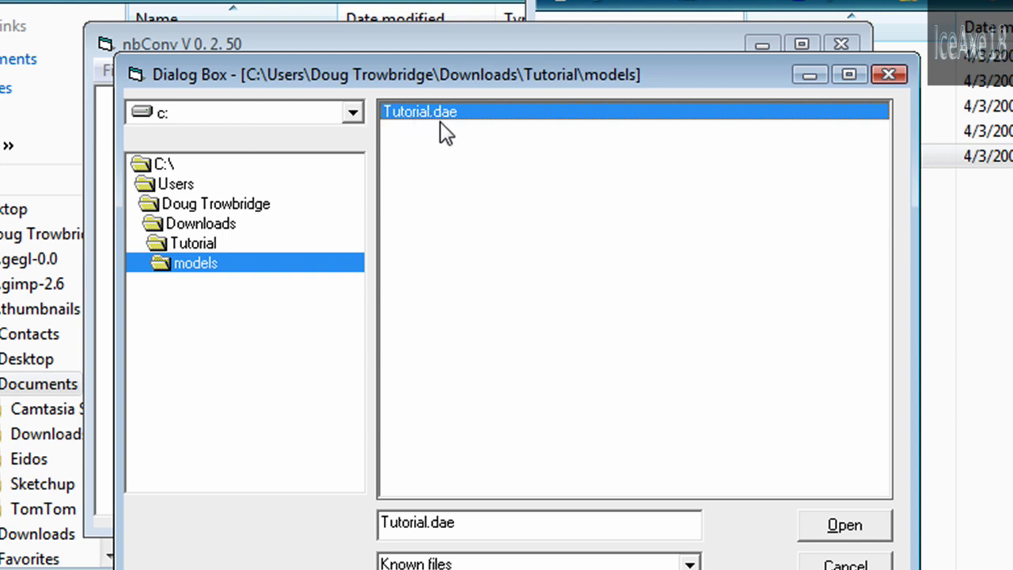
click(849, 528)
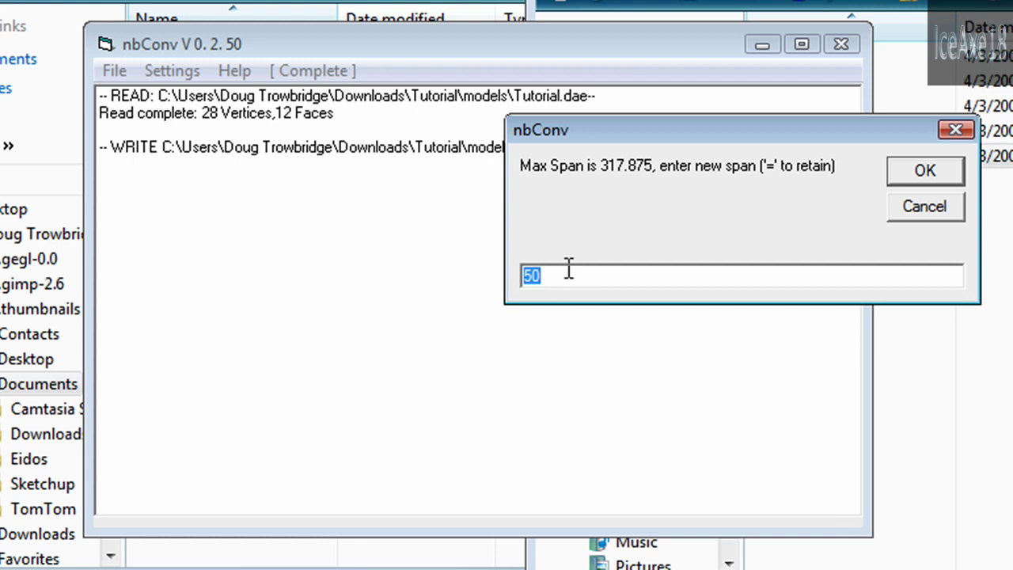
Convert with a maximum span of 300, then exit nbConv.
text(300)
click(923, 170)
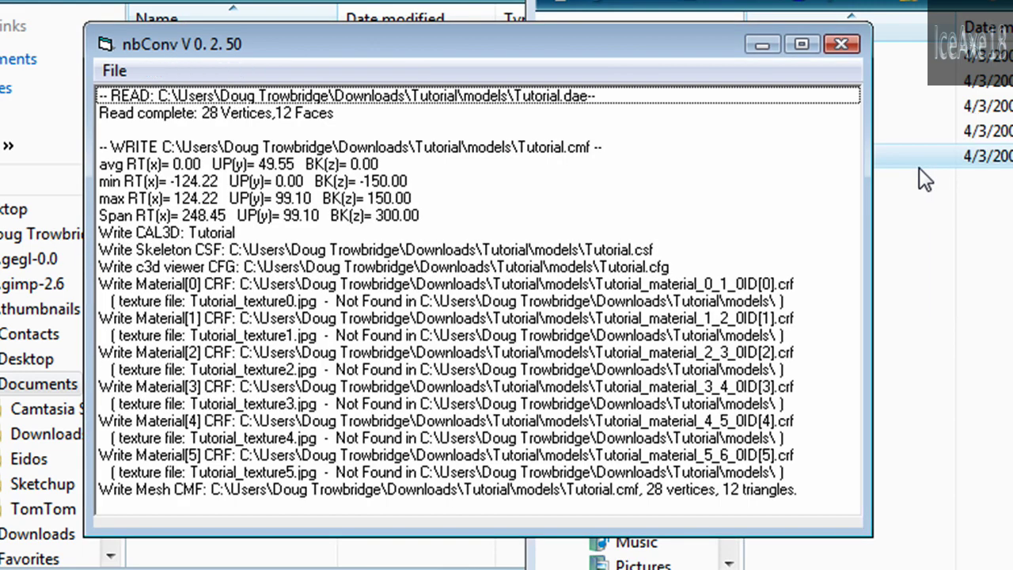
click(126, 76)
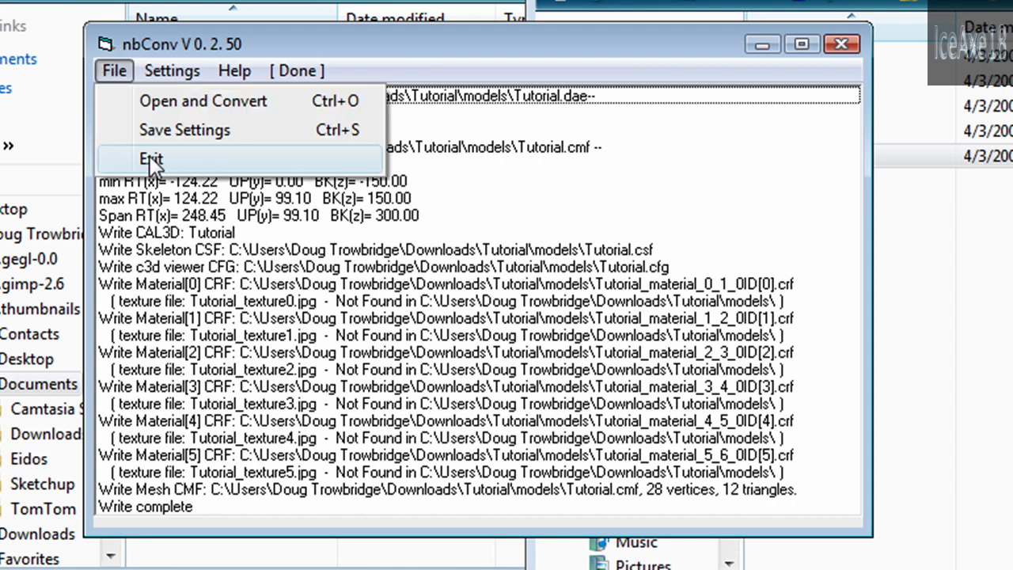
click(151, 161)
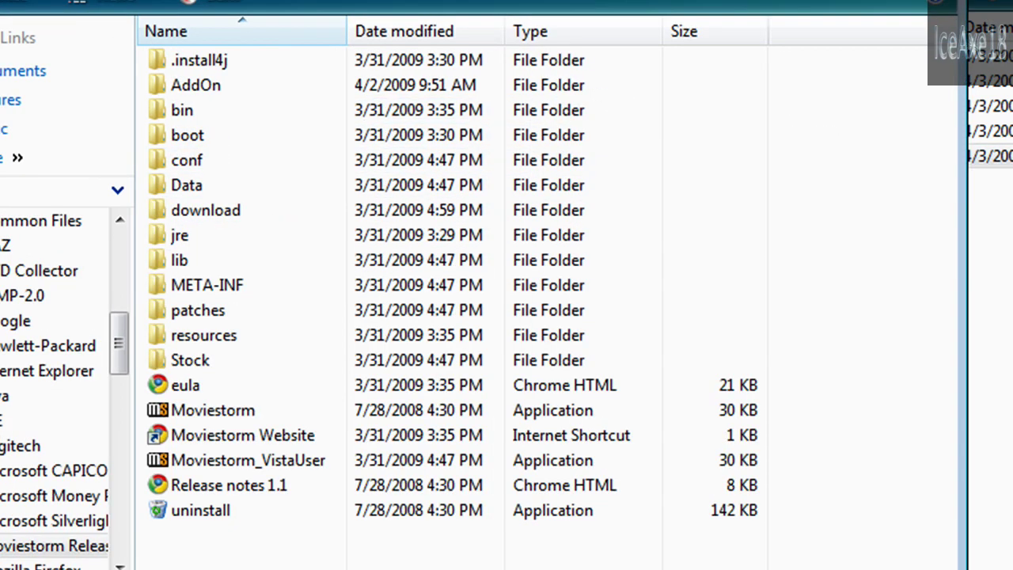
Create a new folder named Tutorial inside the AddOn folder.
mouse_move(198, 89)
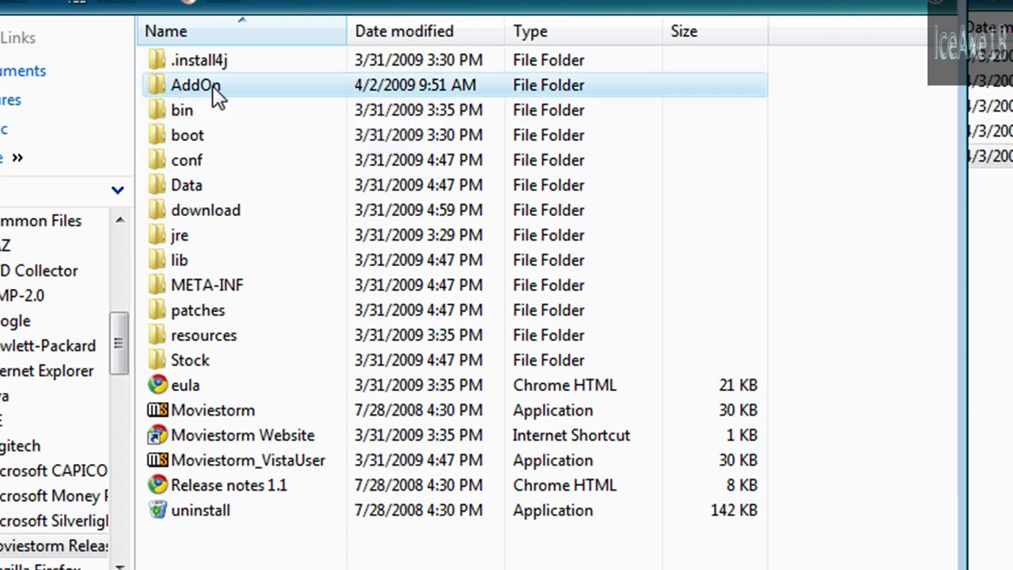
double_click(215, 93)
right_click(182, 550)
mouse_move(255, 482)
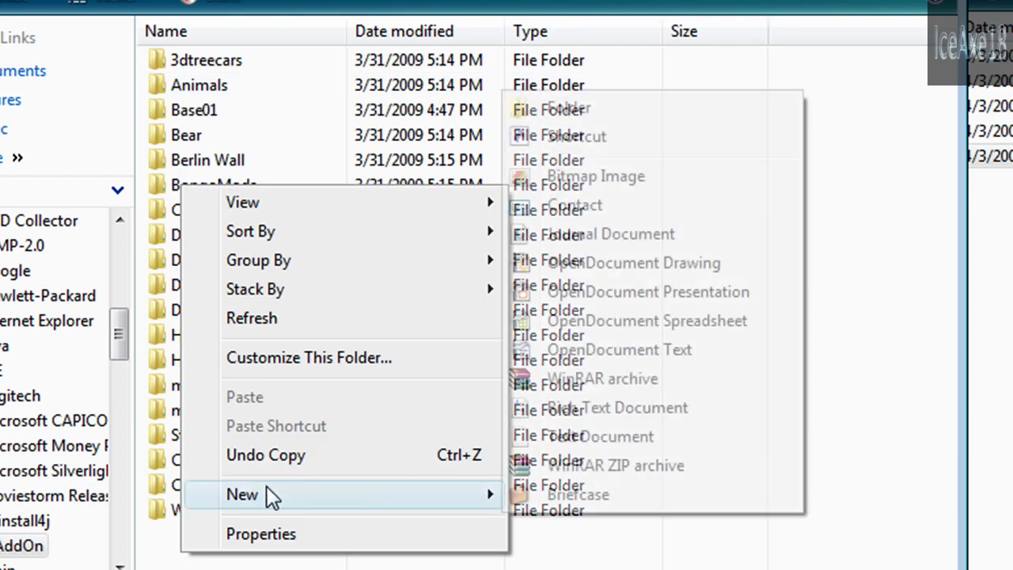
click(640, 109)
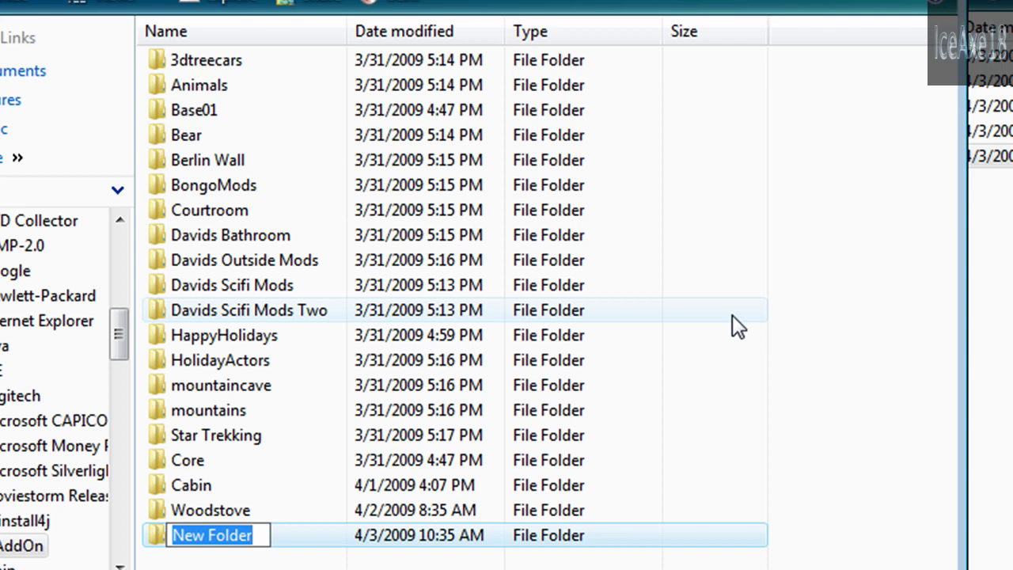
text(Tutorial)
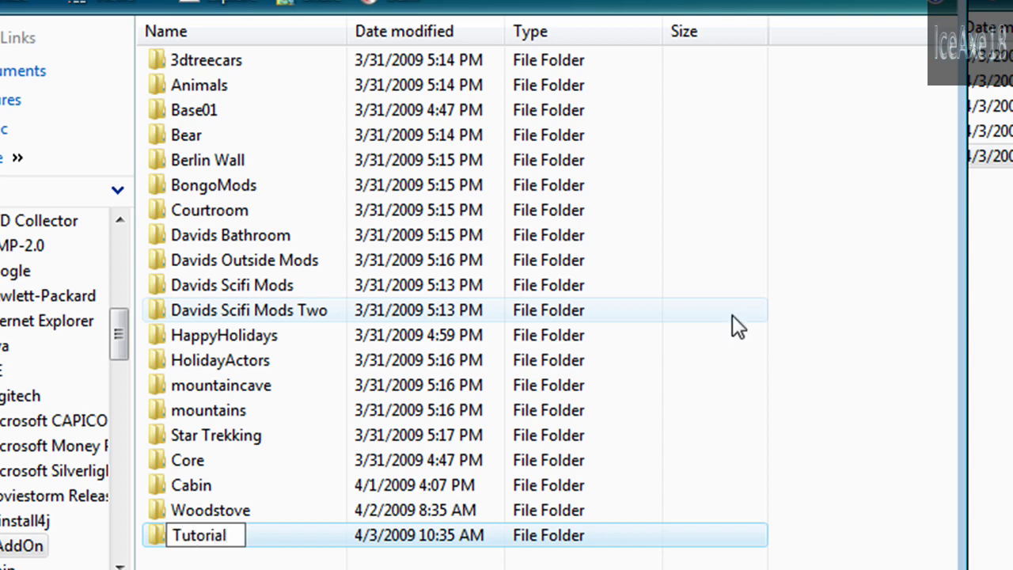
click(444, 560)
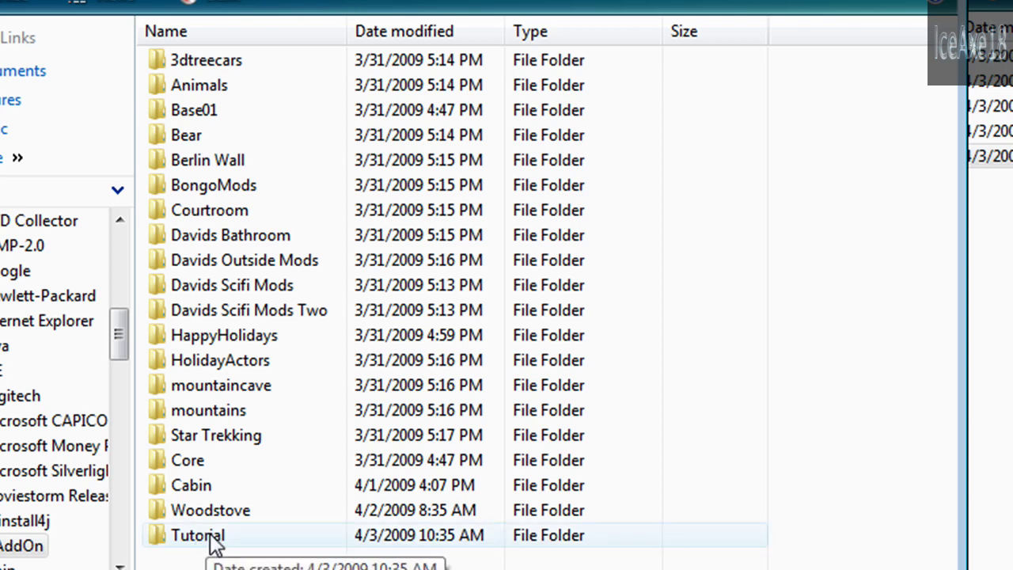
Create a Data folder inside the AddOn Tutorial folder and open it.
double_click(210, 534)
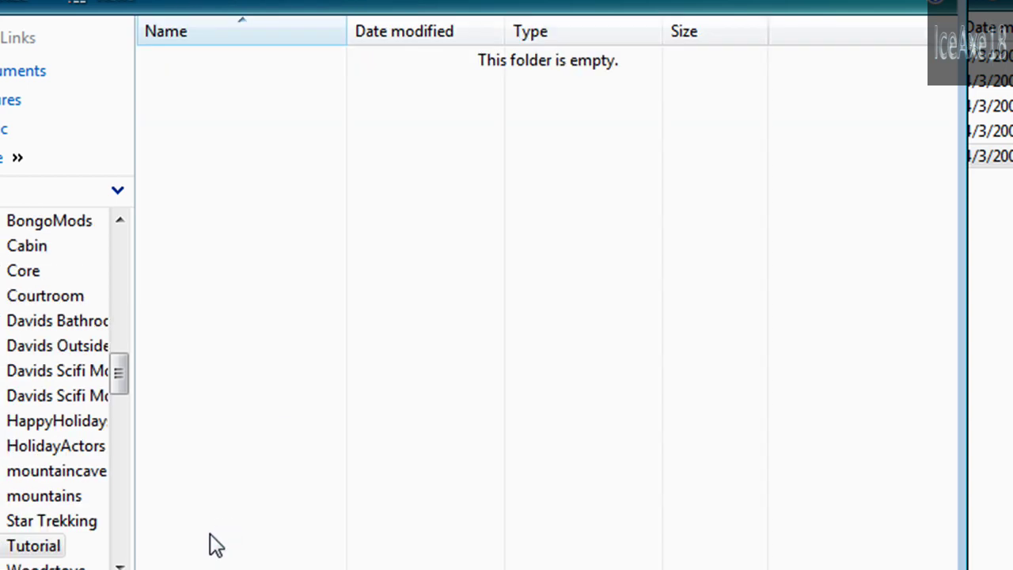
right_click(321, 211)
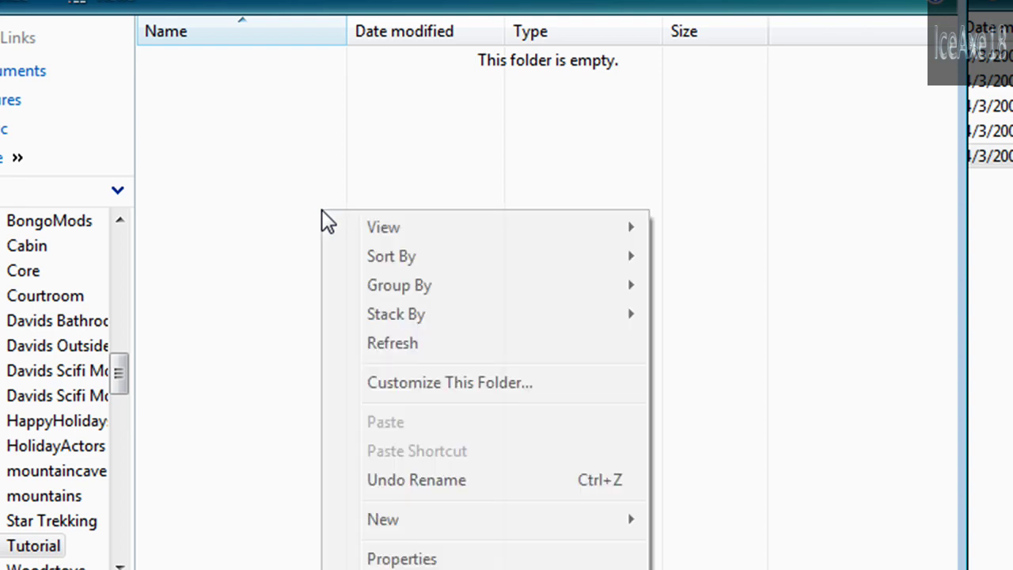
mouse_move(609, 530)
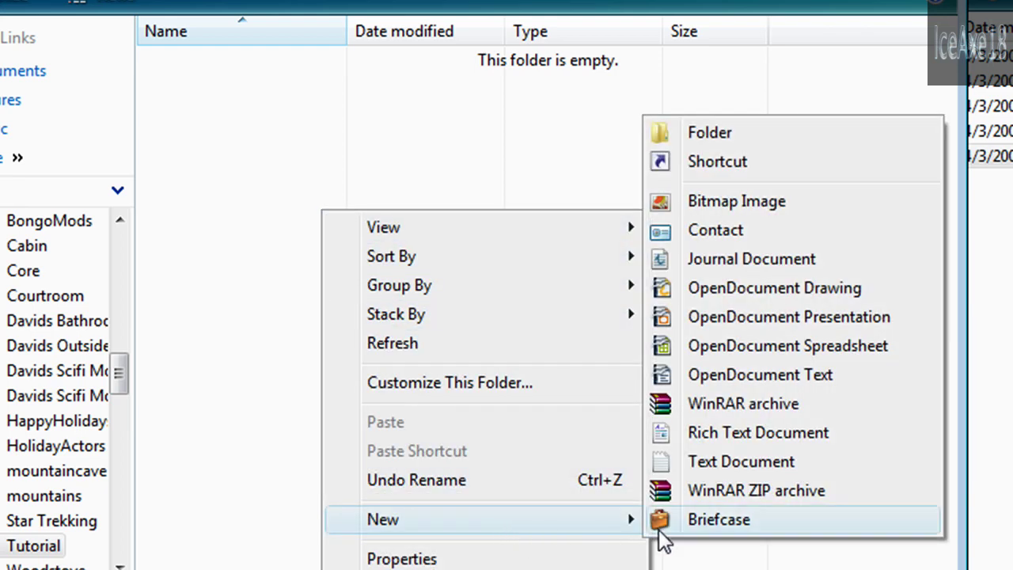
click(757, 129)
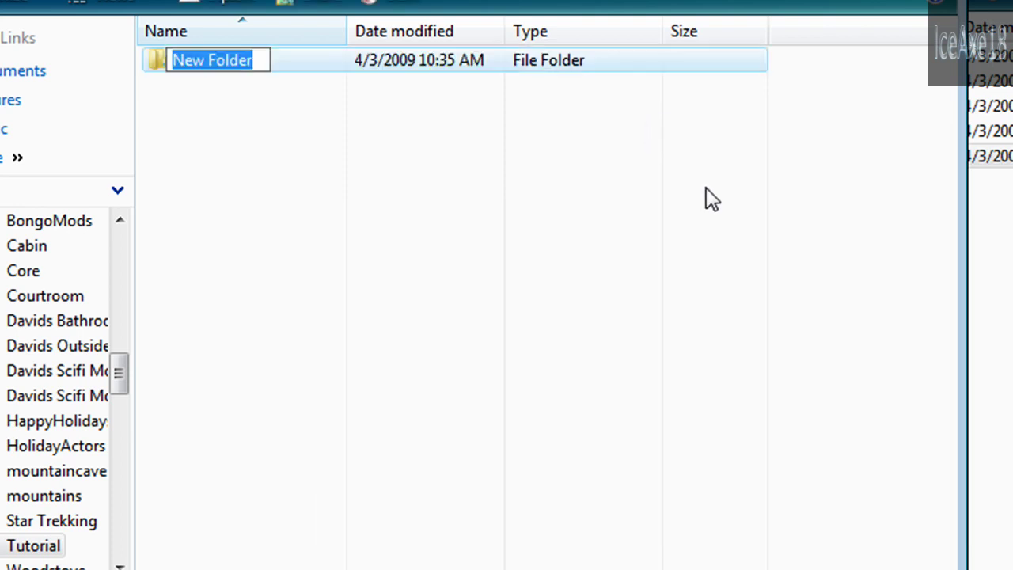
text(Data)
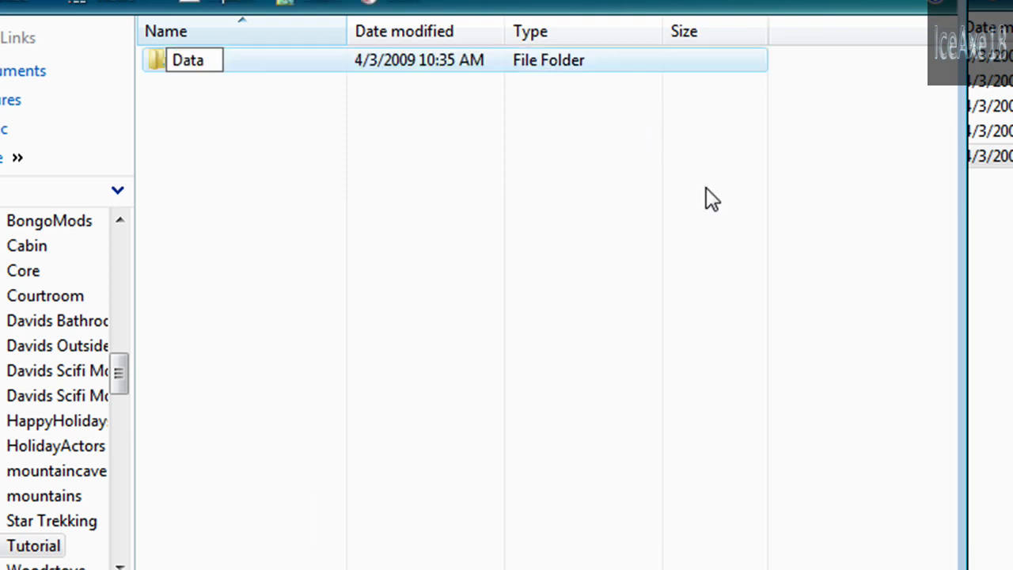
click(175, 136)
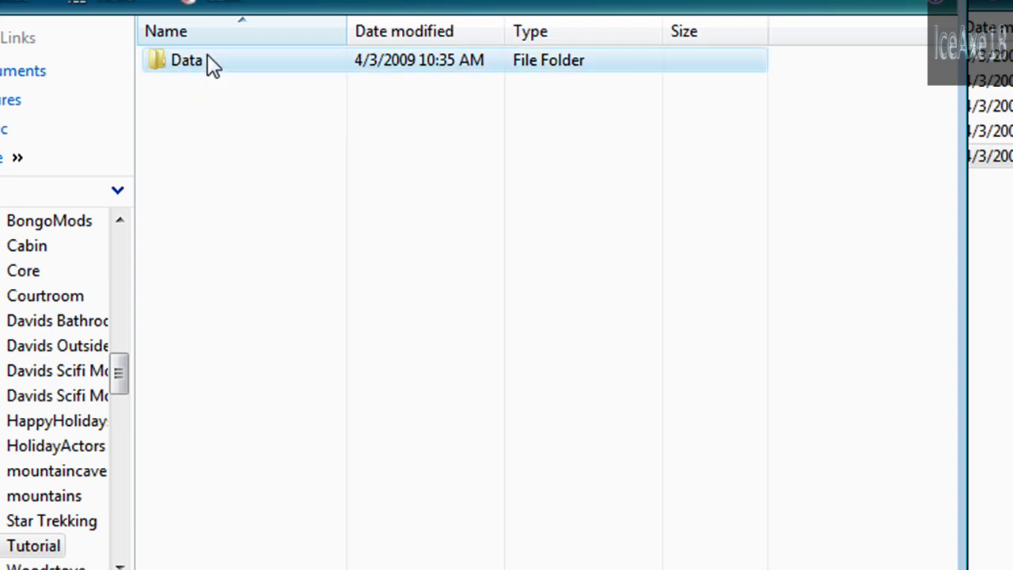
double_click(207, 59)
Create a Props folder inside Data and open it.
right_click(246, 207)
mouse_move(406, 515)
click(637, 131)
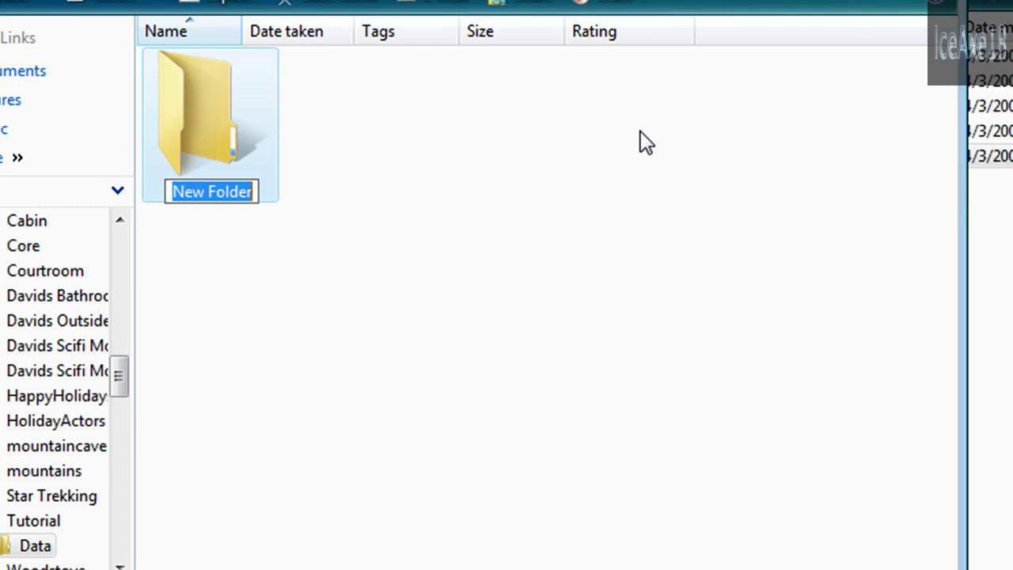
text(rops)
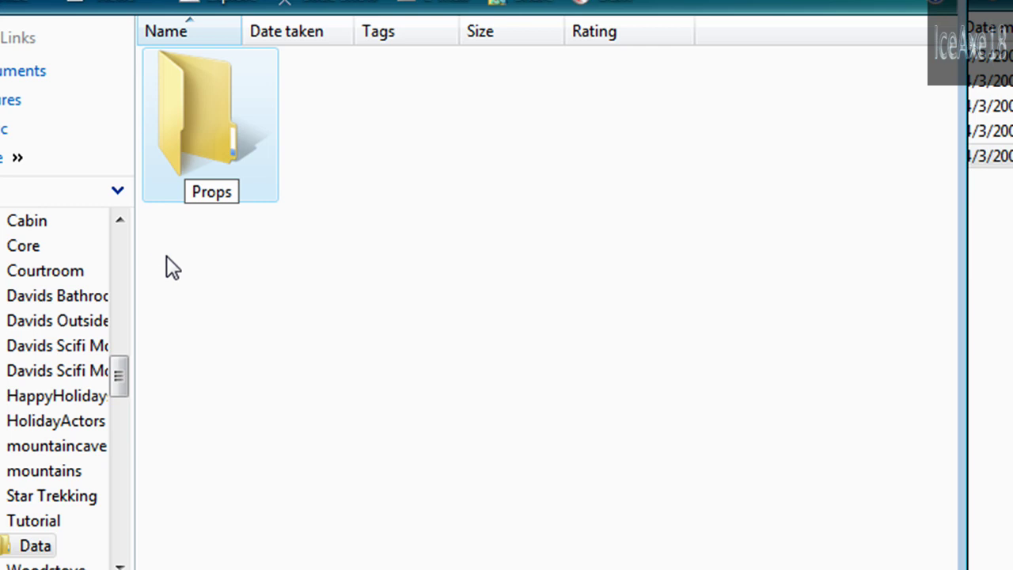
key(Return)
double_click(217, 159)
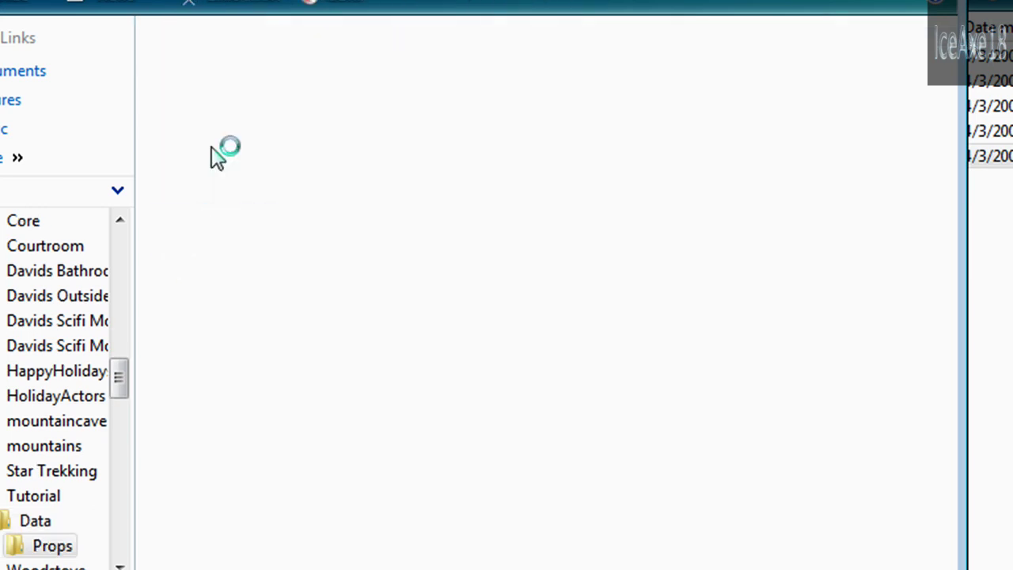
Create a Tutorial folder inside Props and open it.
right_click(254, 236)
mouse_move(452, 546)
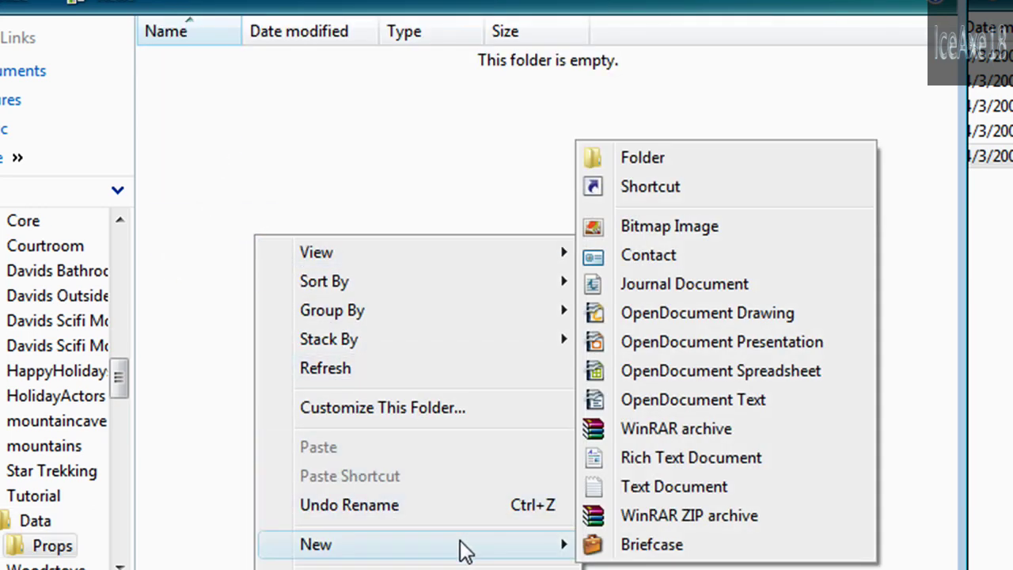
click(656, 159)
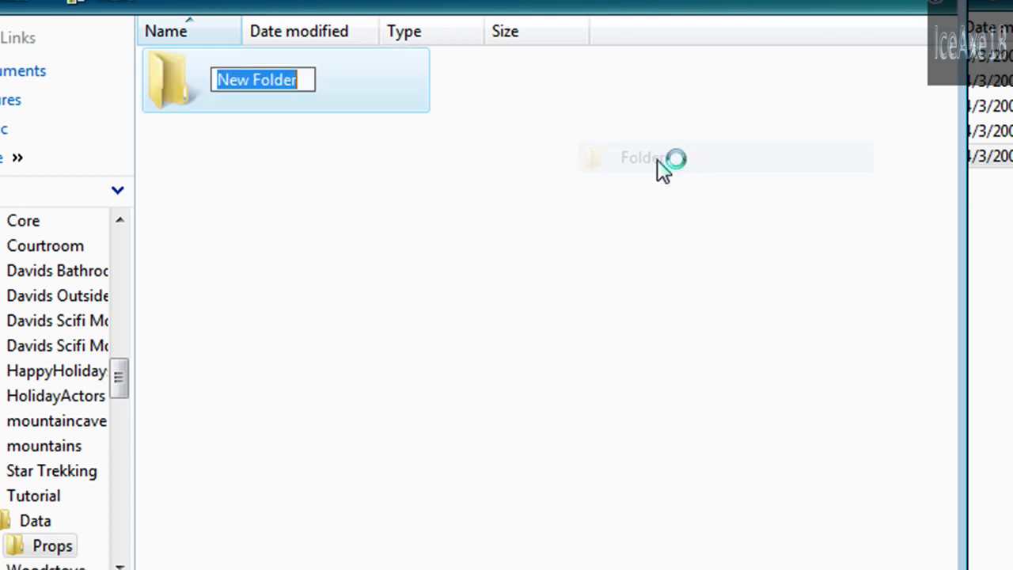
text(Tut)
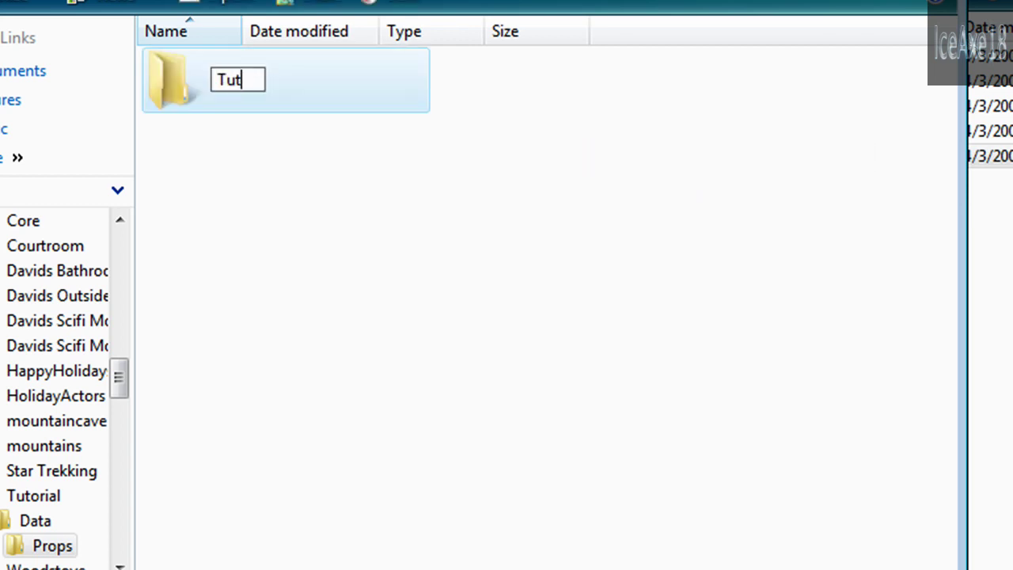
text(orial)
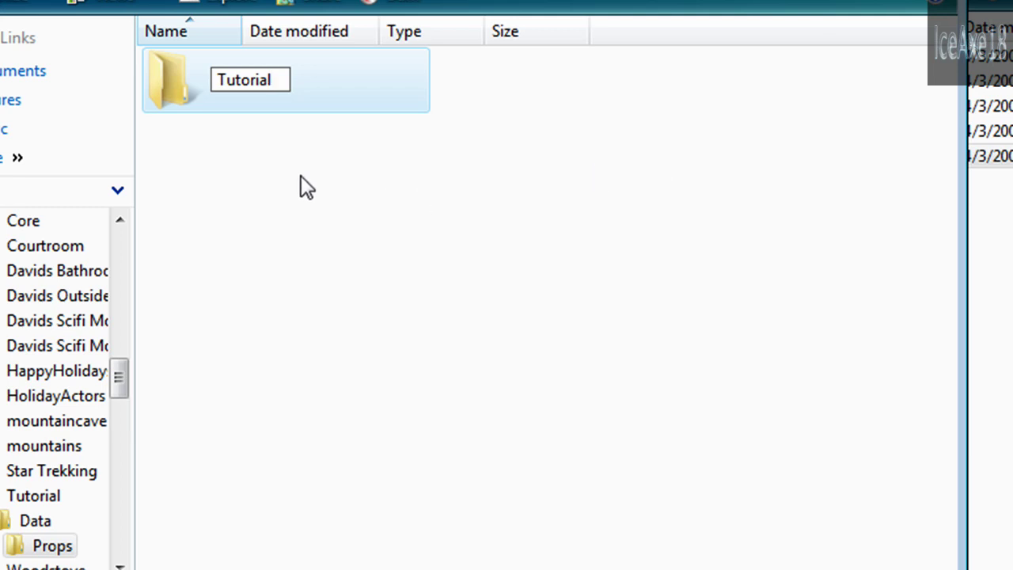
key(Return)
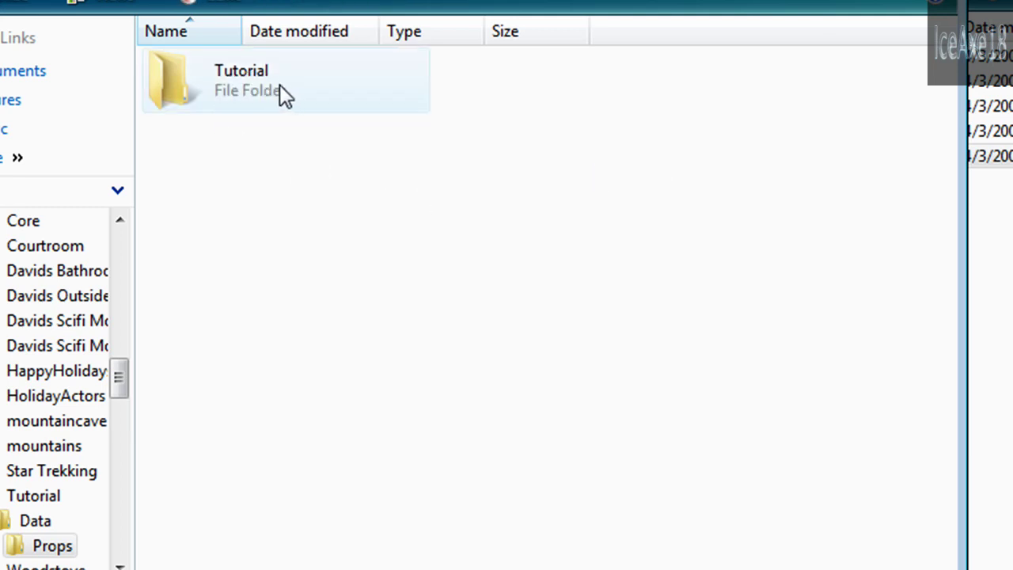
double_click(285, 95)
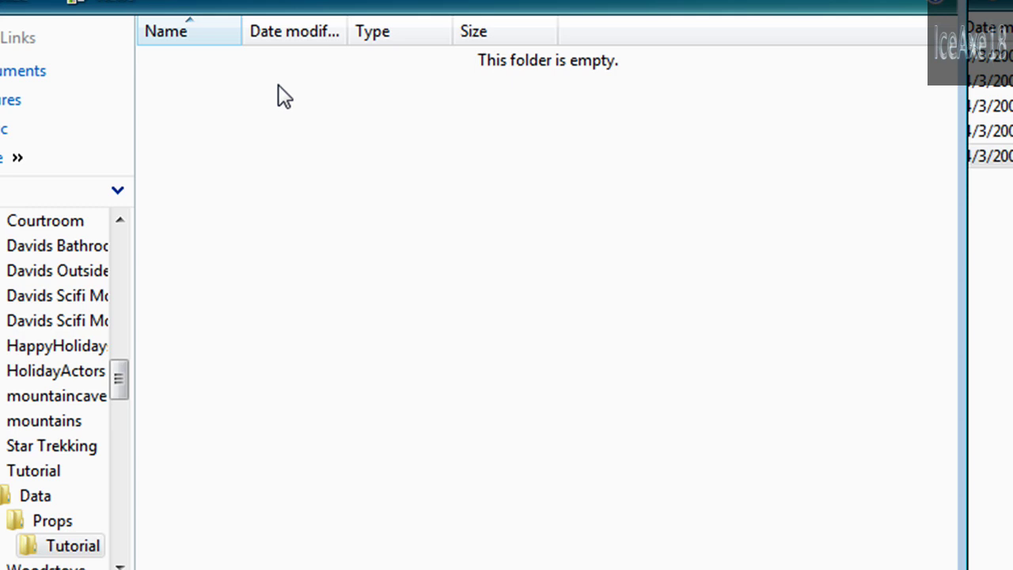
Create a Textures folder inside that Tutorial folder and open it.
right_click(333, 246)
mouse_move(559, 556)
click(775, 168)
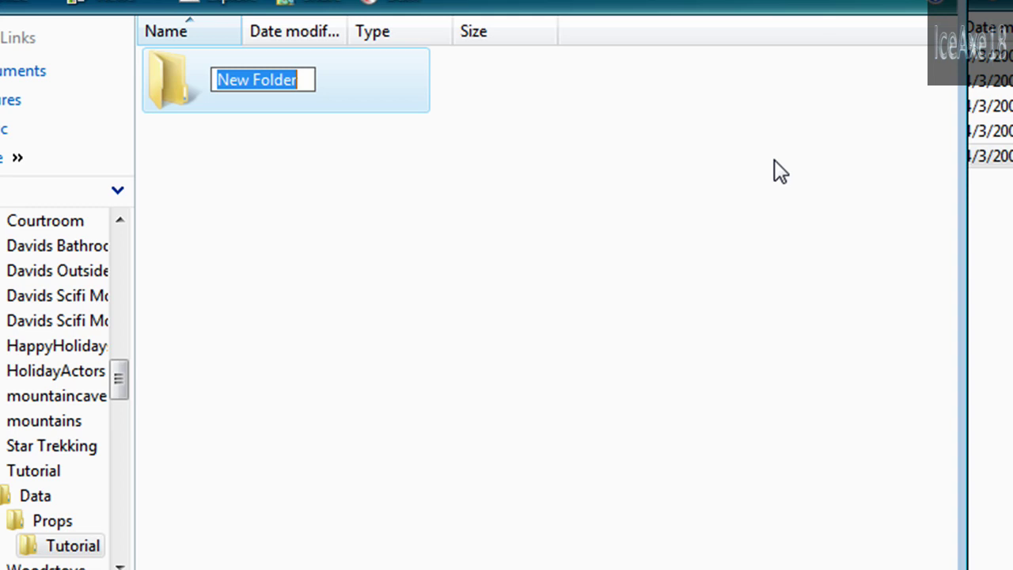
text(T)
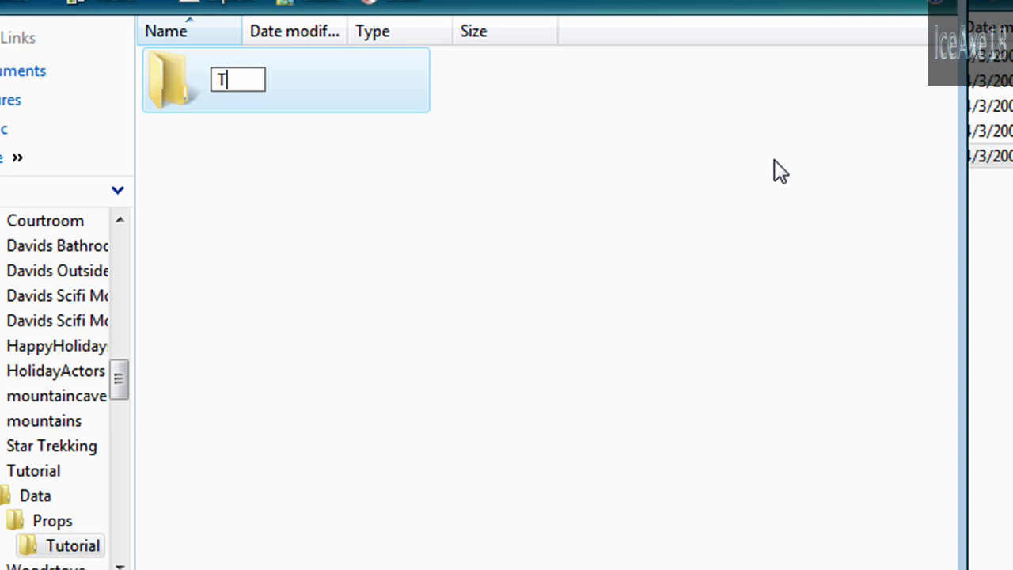
text(extures)
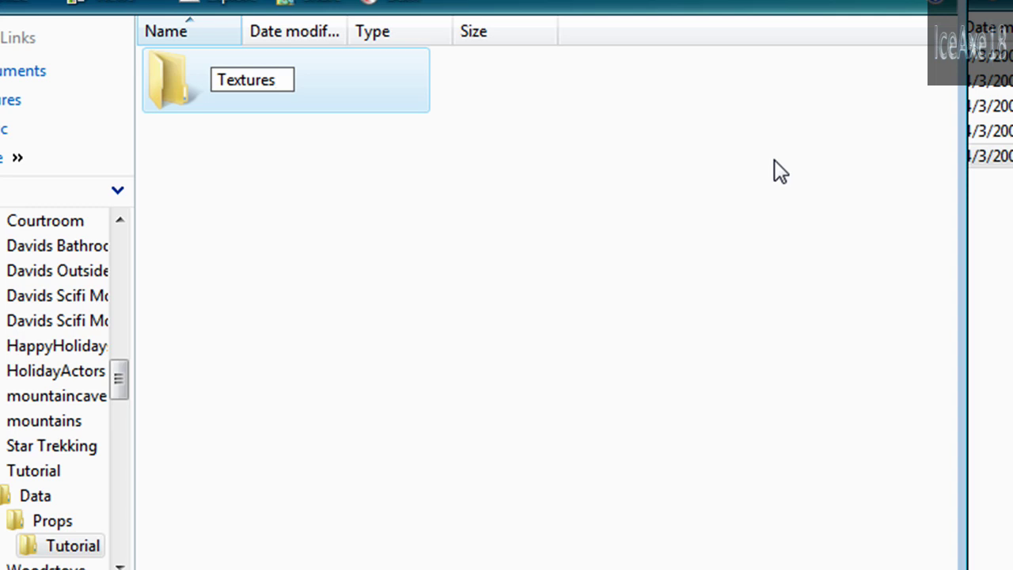
click(301, 158)
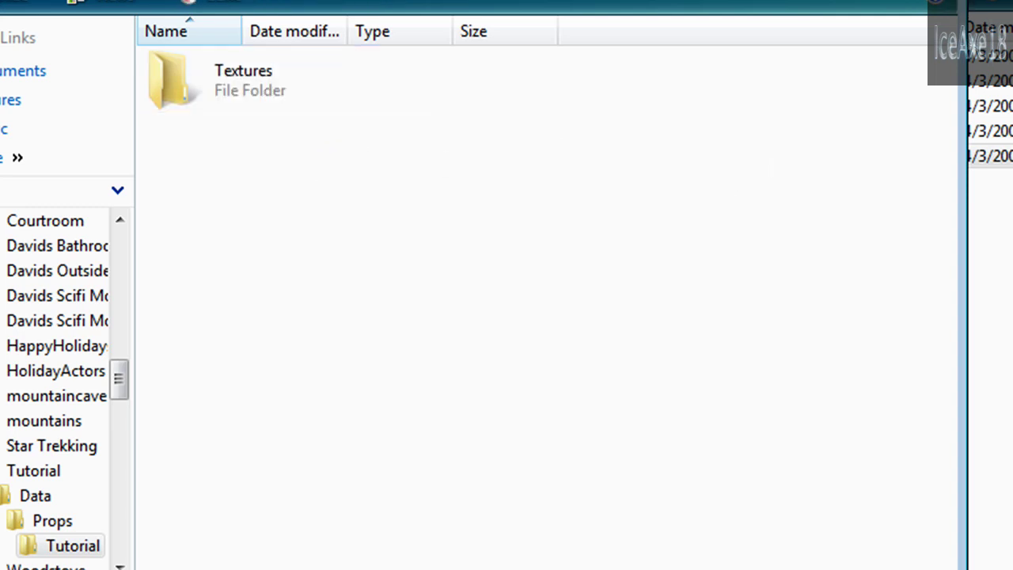
double_click(257, 89)
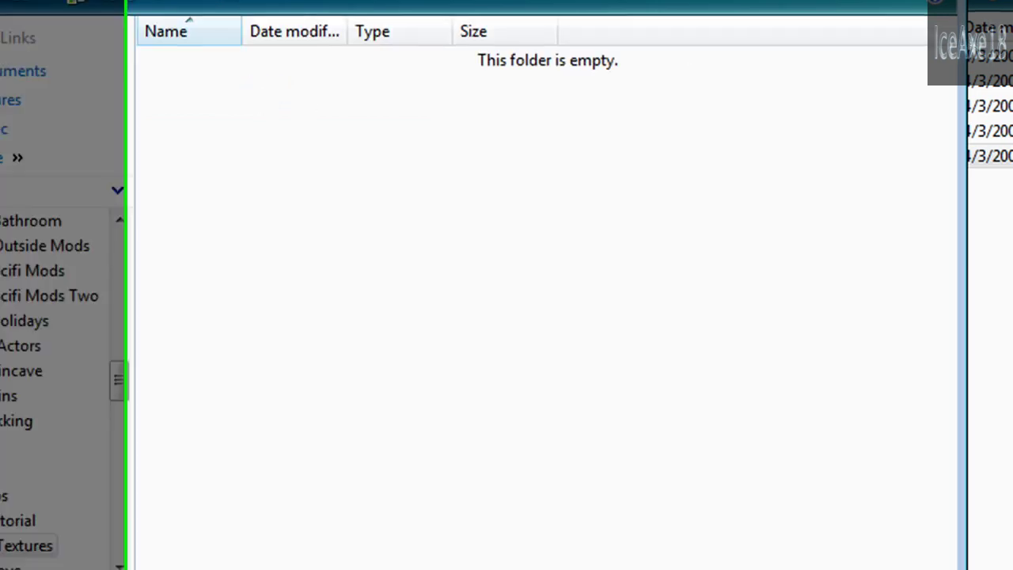
Bring up the Downloads Tutorial window beside Textures and open its images folder.
click(617, 12)
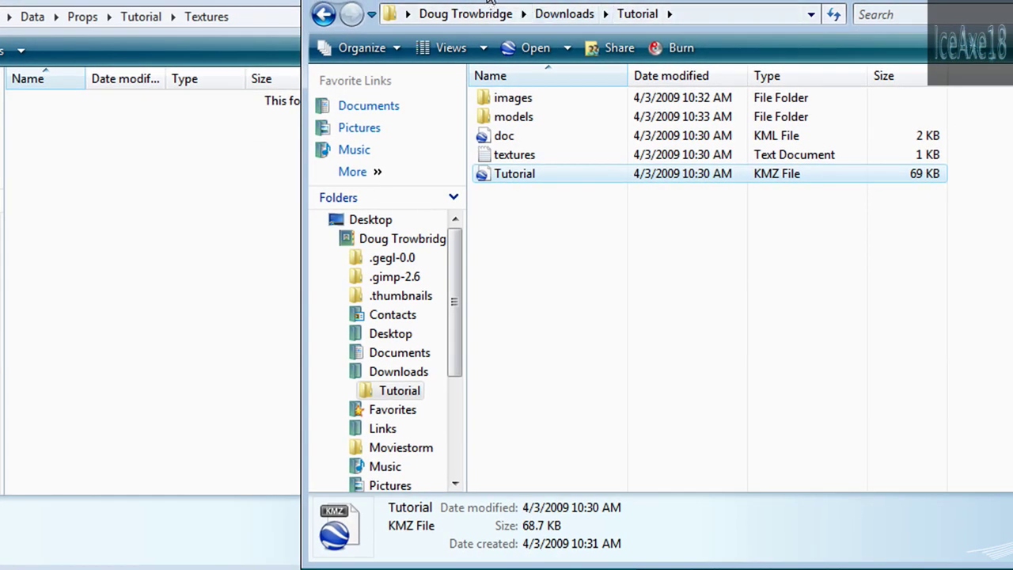
drag(489, 2, 709, 2)
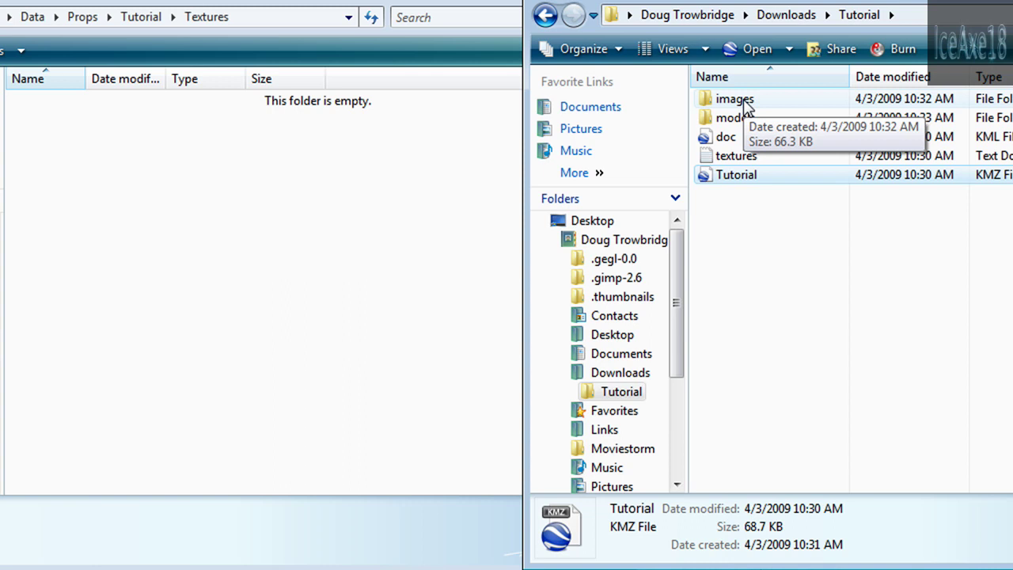
double_click(744, 100)
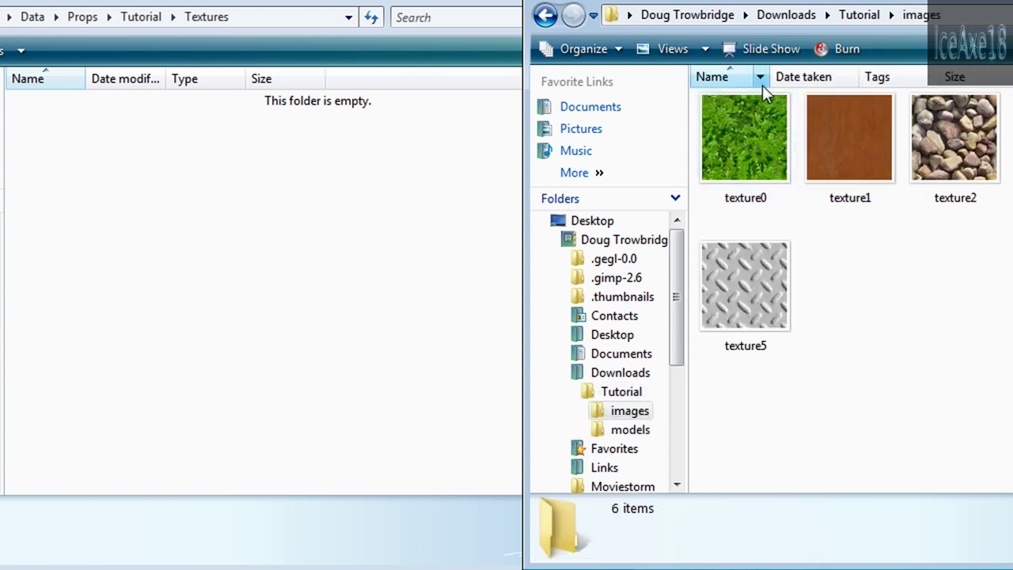
drag(837, 15, 643, 3)
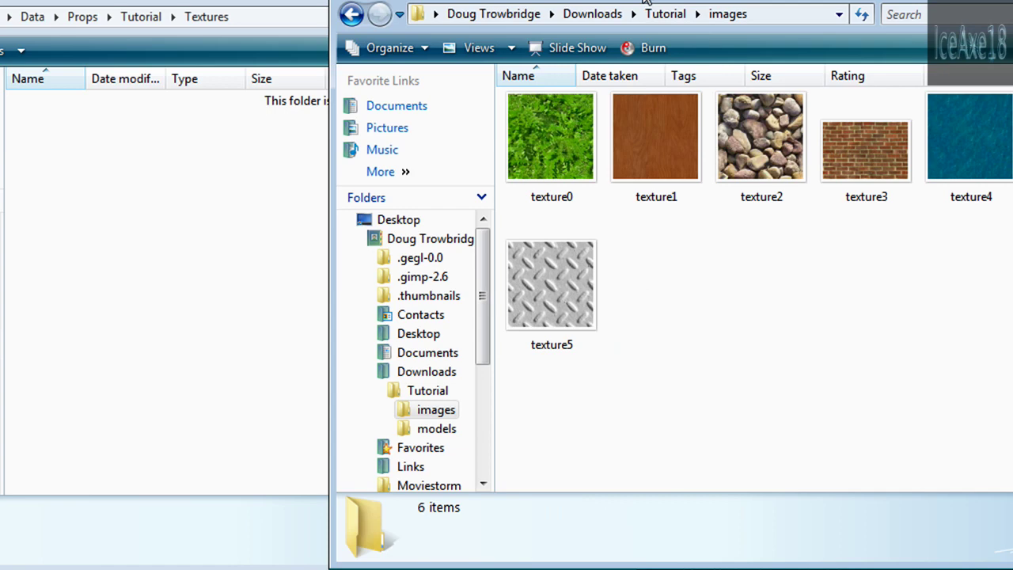
Copy texture0 through texture5 into the Textures folder and go up to Tutorial.
click(553, 149)
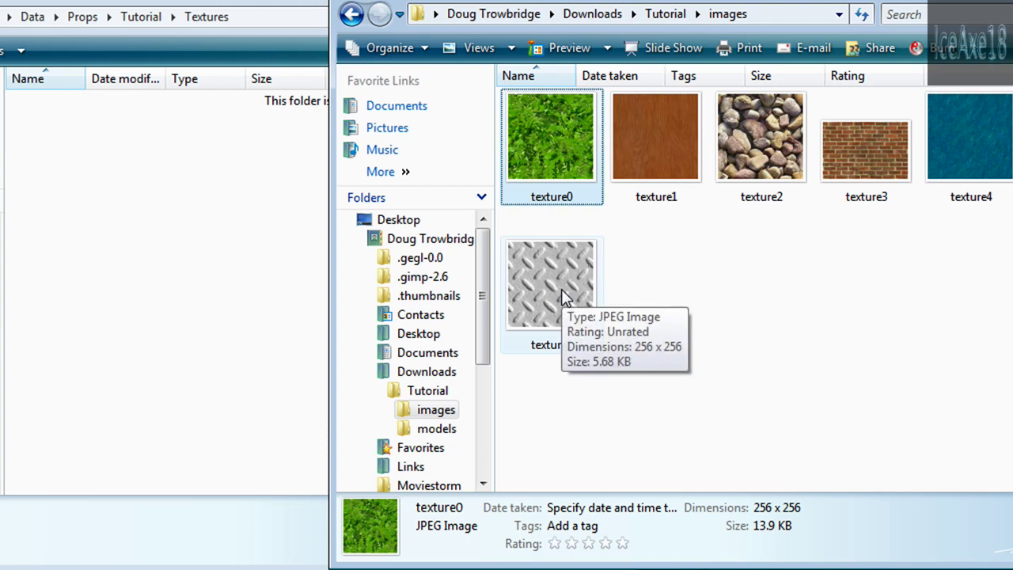
shift+click(564, 295)
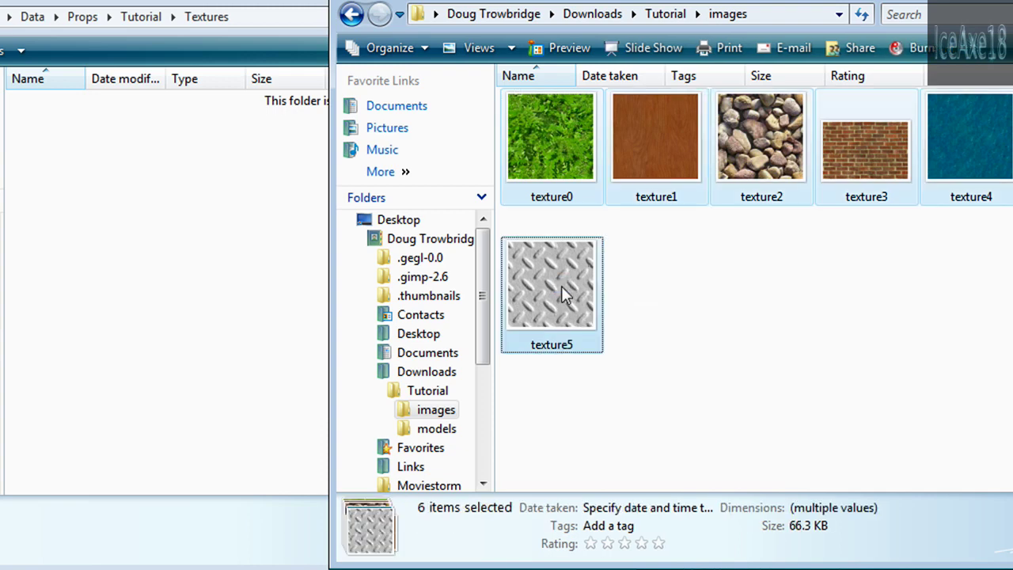
drag(560, 286, 153, 228)
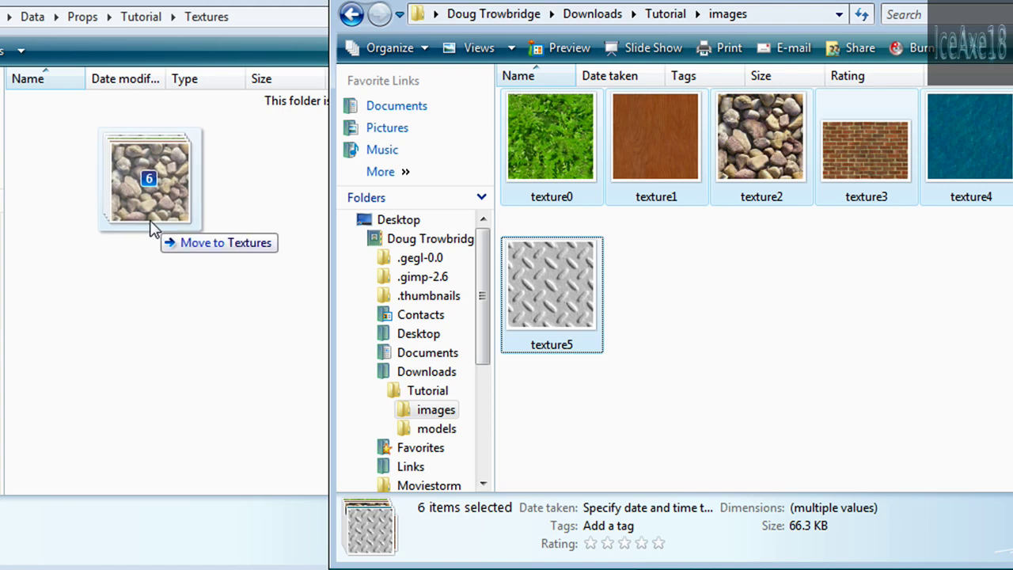
right_drag(152, 228, 153, 227)
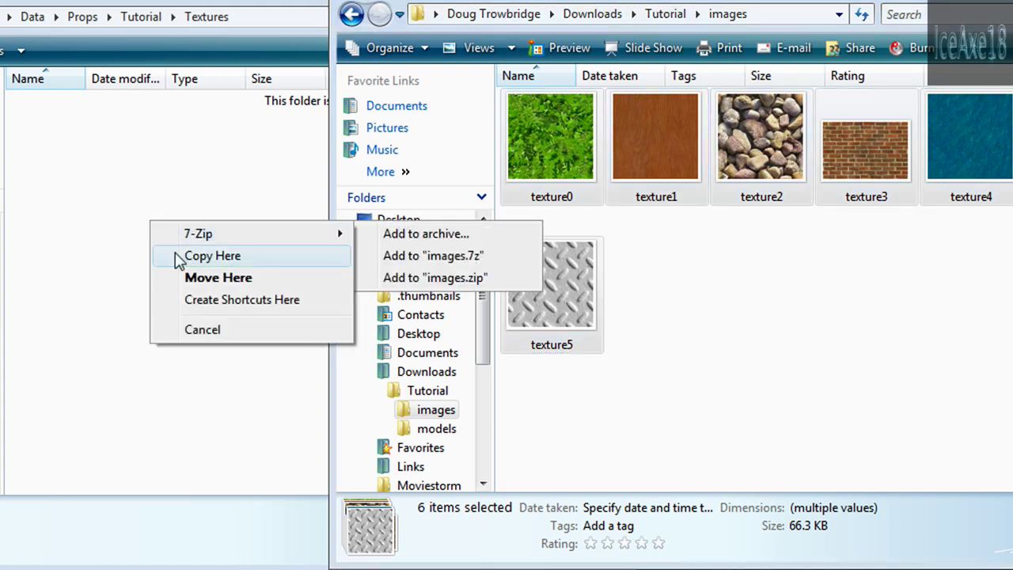
click(195, 255)
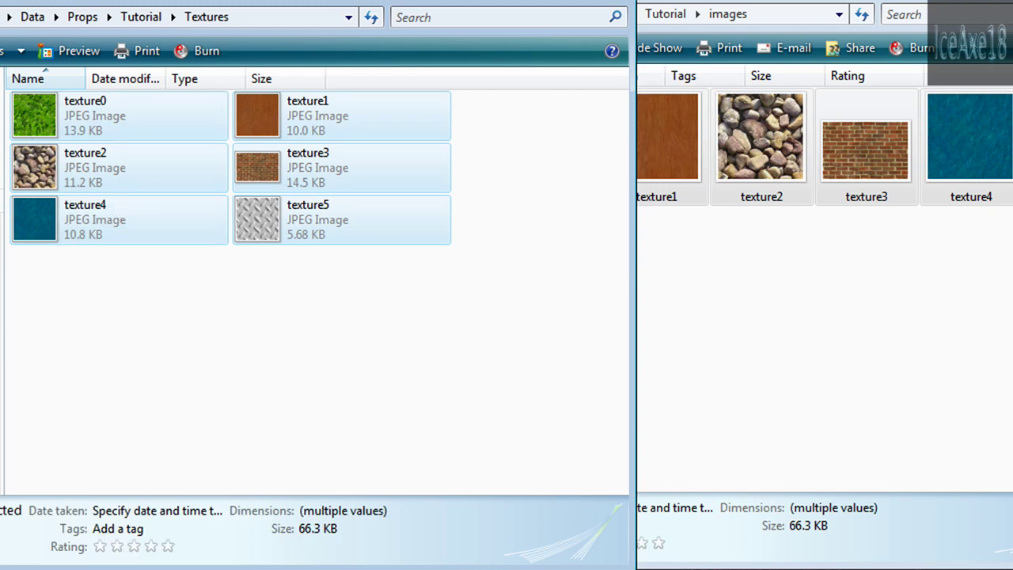
key(BackSpace)
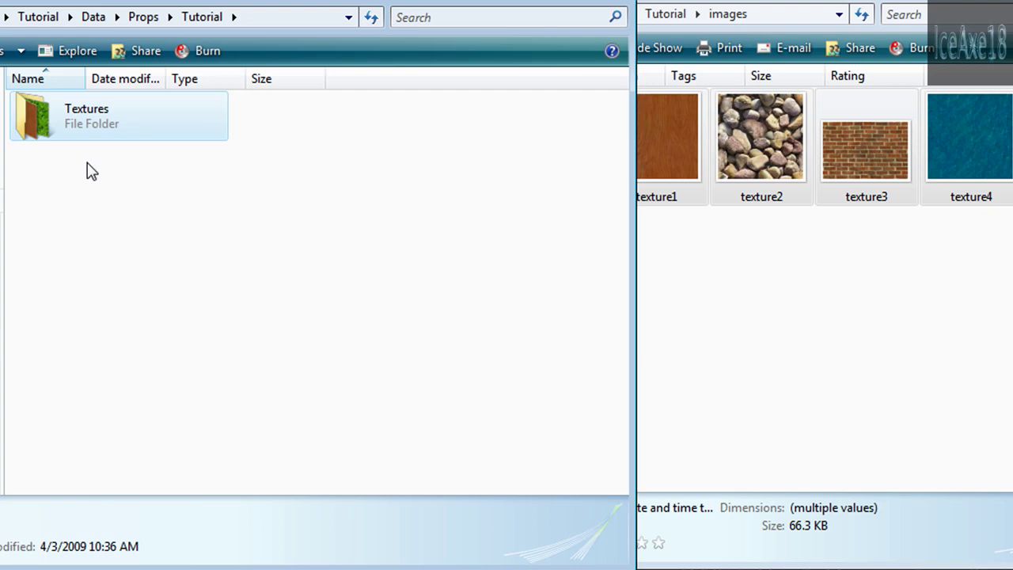
click(834, 11)
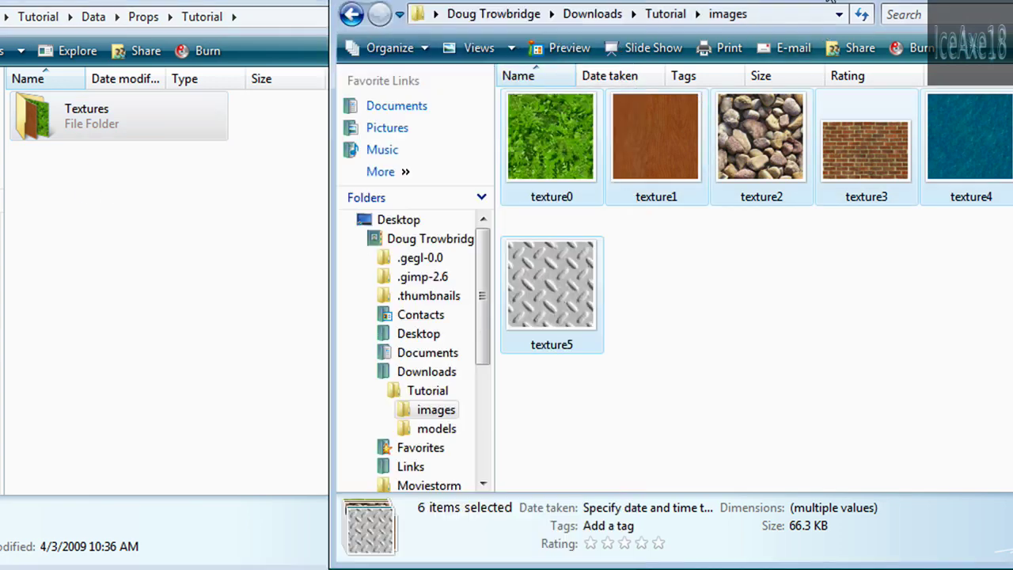
Open the download's models folder and select Tutorial.cmf, Tutorial.csf and six material files.
click(352, 14)
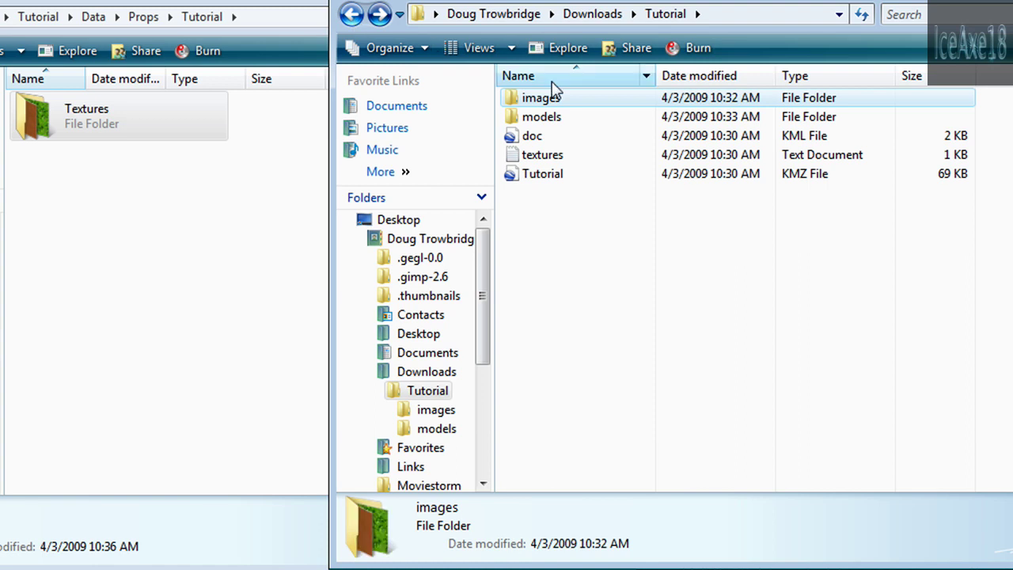
double_click(550, 121)
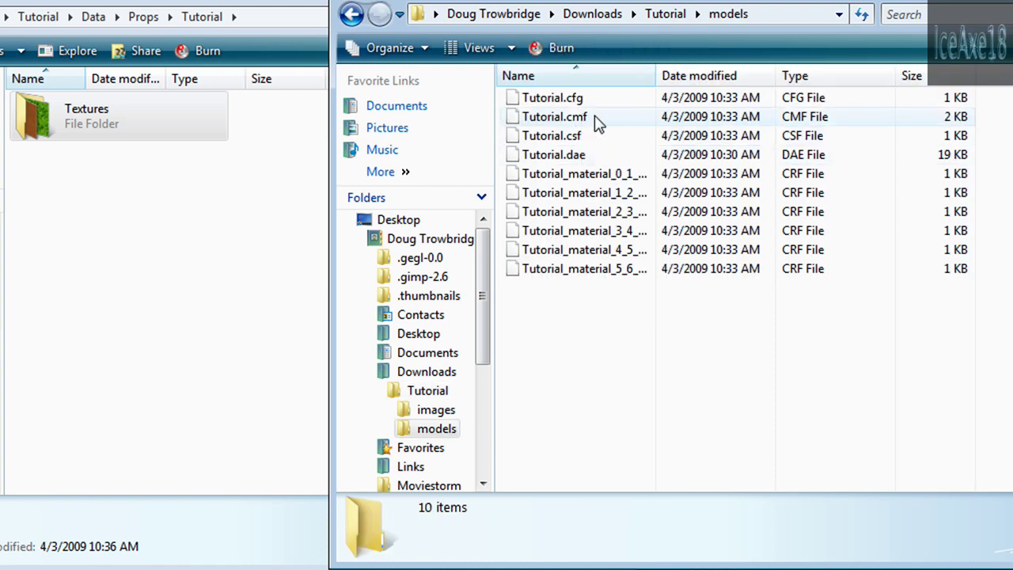
click(599, 125)
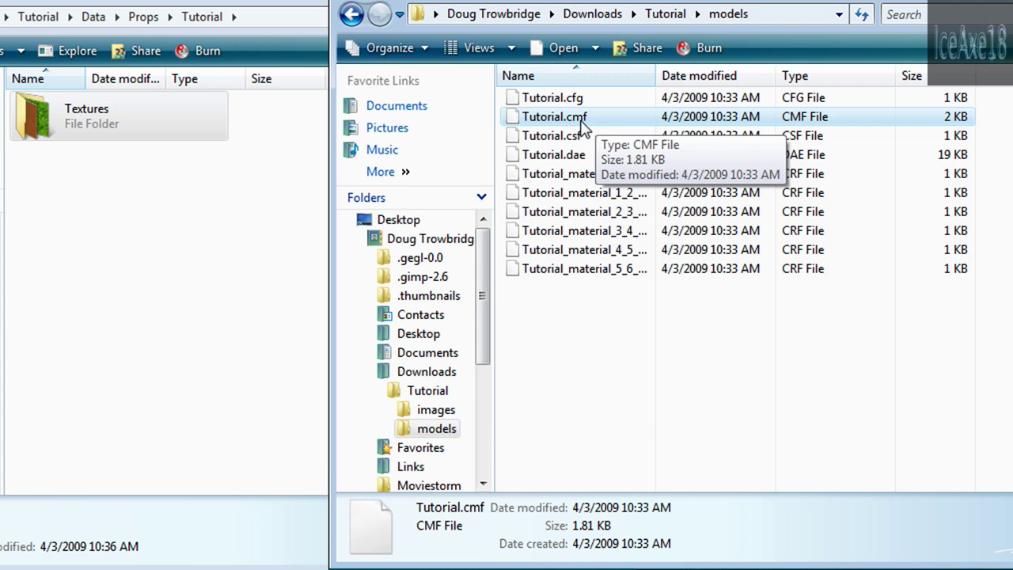
shift+click(580, 136)
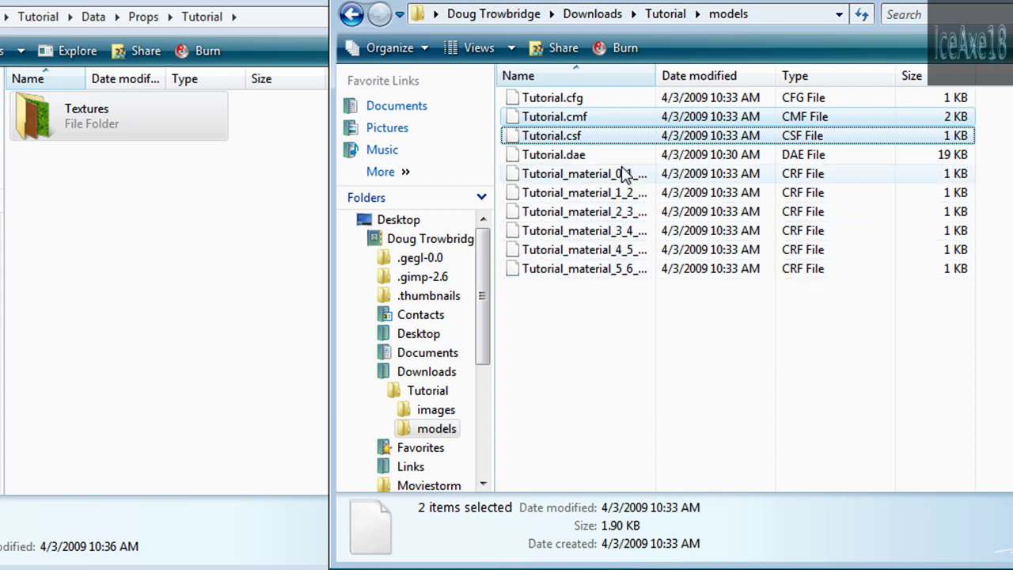
ctrl+click(616, 175)
ctrl+click(602, 194)
ctrl+click(602, 212)
ctrl+click(602, 231)
ctrl+click(601, 250)
ctrl+click(600, 271)
Copy the eight selected files into the AddOn's Props Tutorial folder.
drag(583, 233, 122, 400)
right_drag(123, 399, 184, 436)
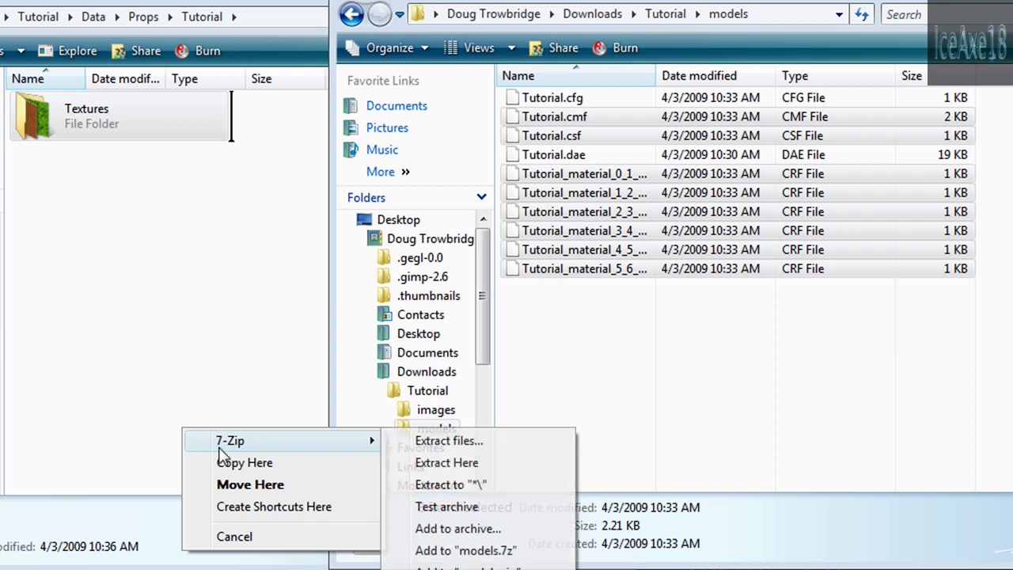
click(235, 464)
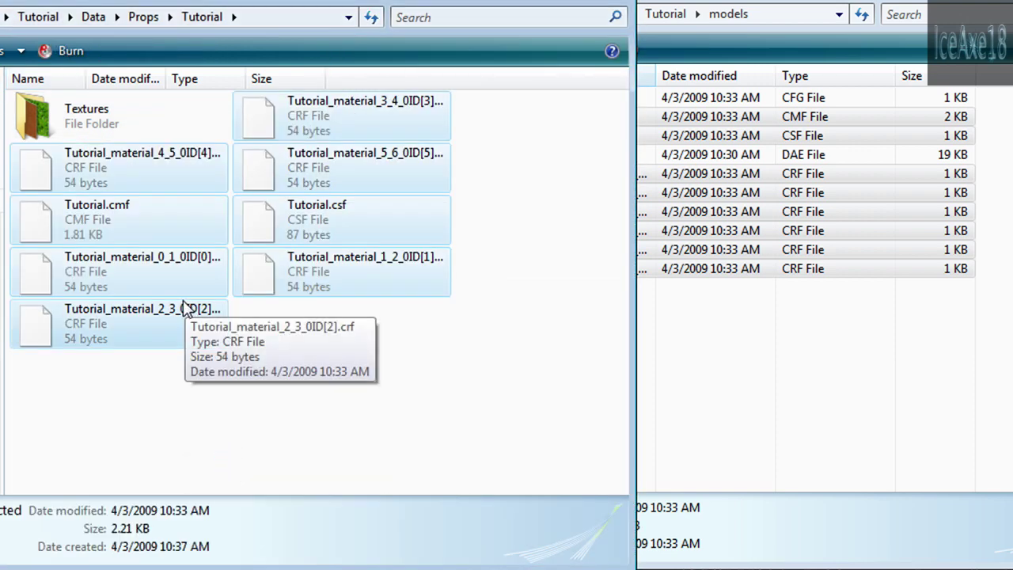
click(107, 387)
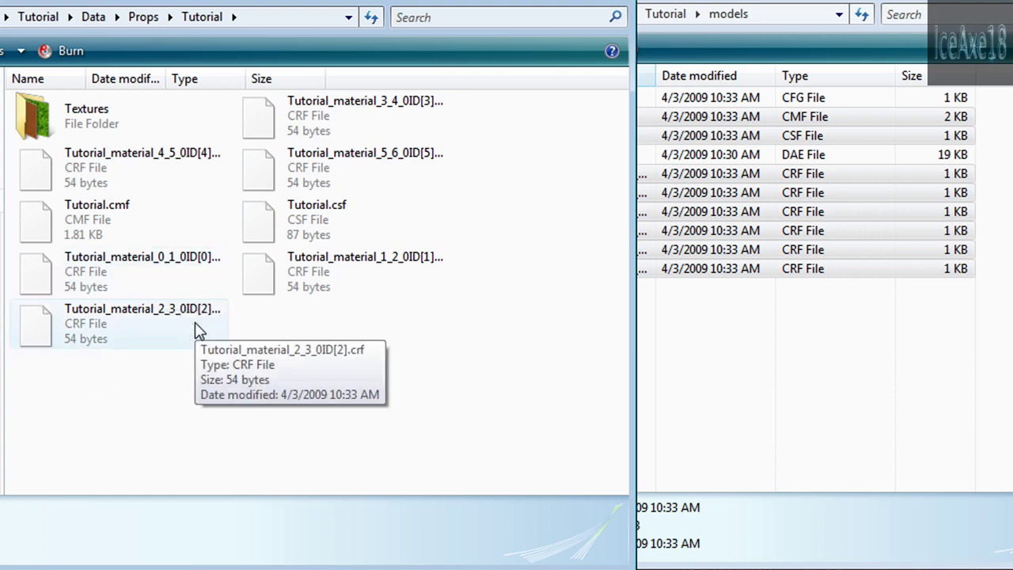
click(198, 330)
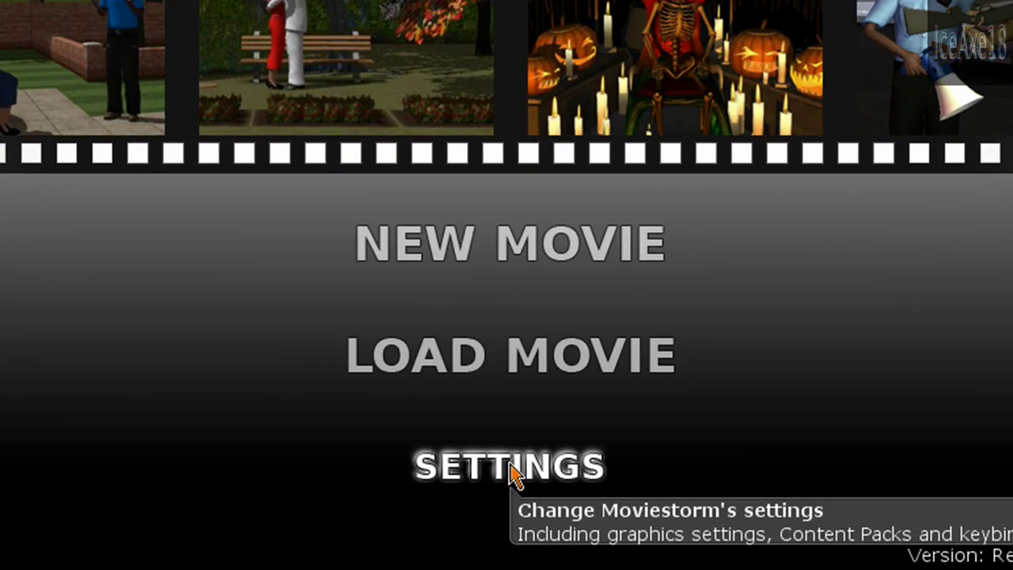
Enter the Modder's Workshop from Moviestorm's Advanced Features settings.
click(506, 506)
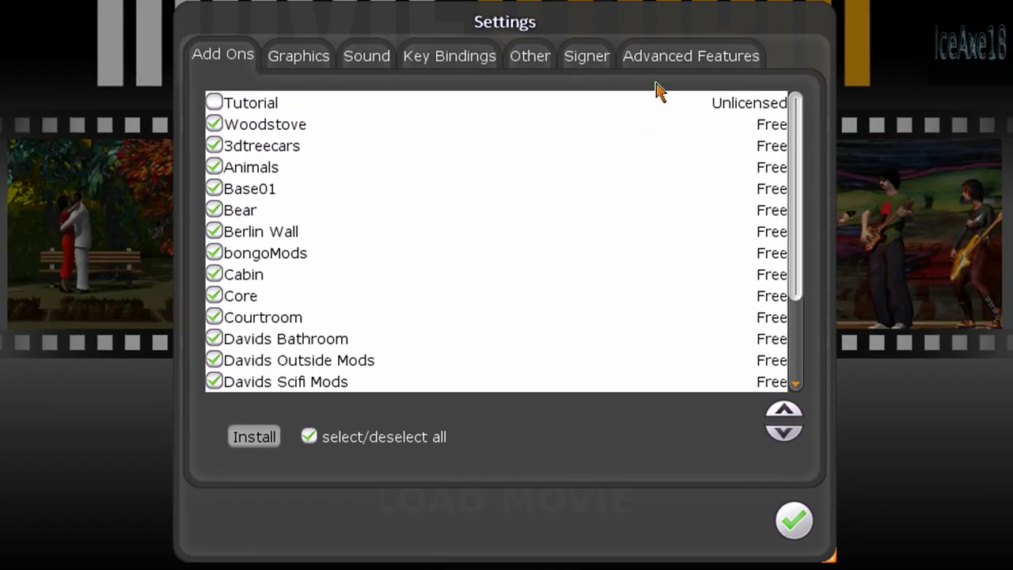
click(680, 61)
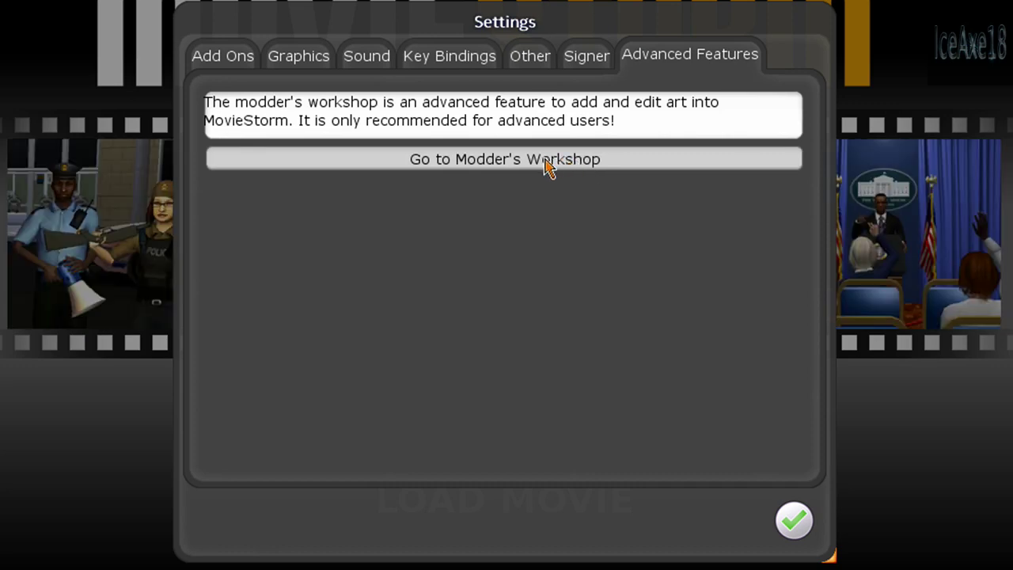
click(548, 164)
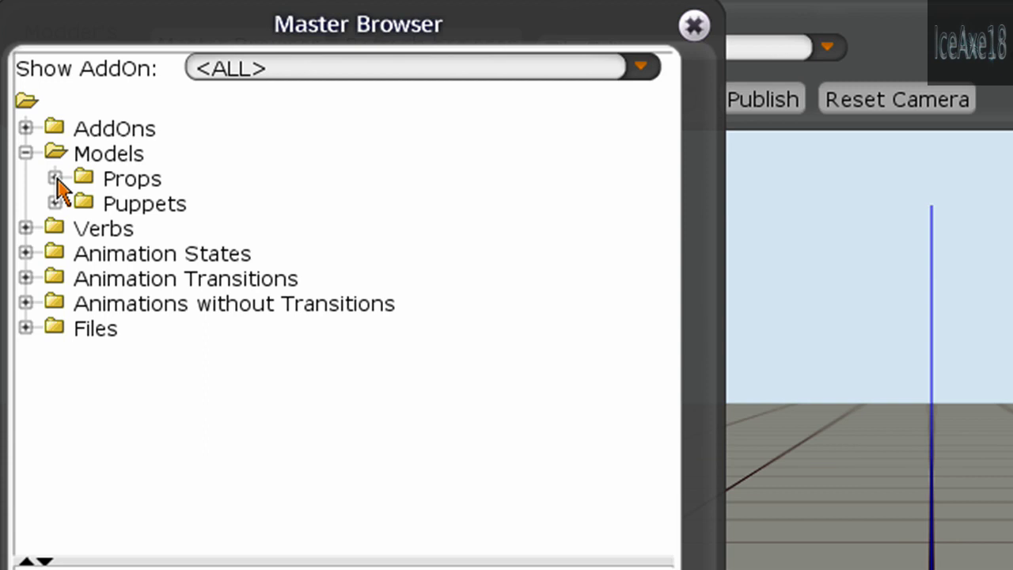
Expand Models > Props and the Tutorial prop in the Master Browser tree.
click(54, 178)
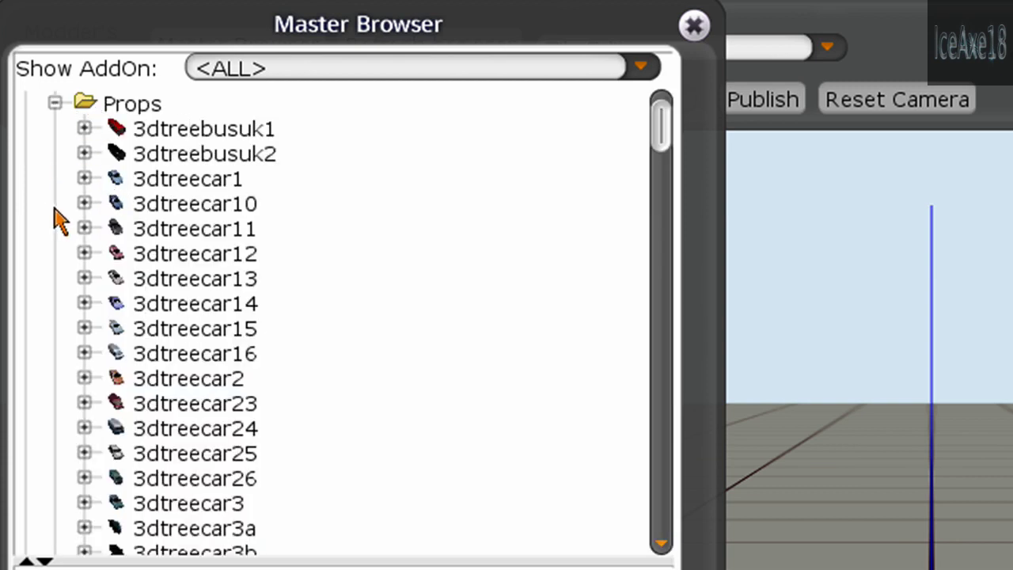
drag(665, 130, 685, 425)
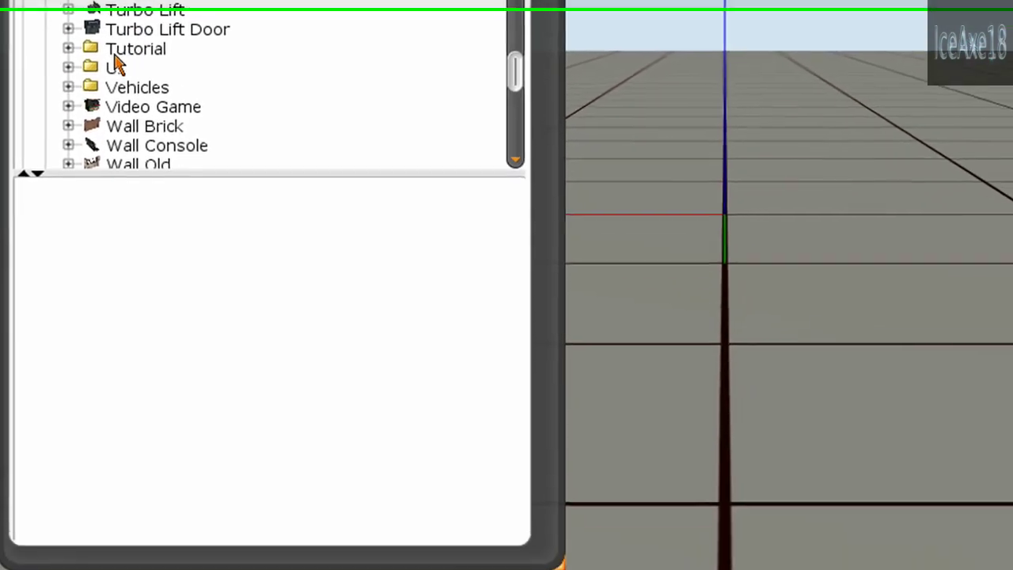
click(82, 318)
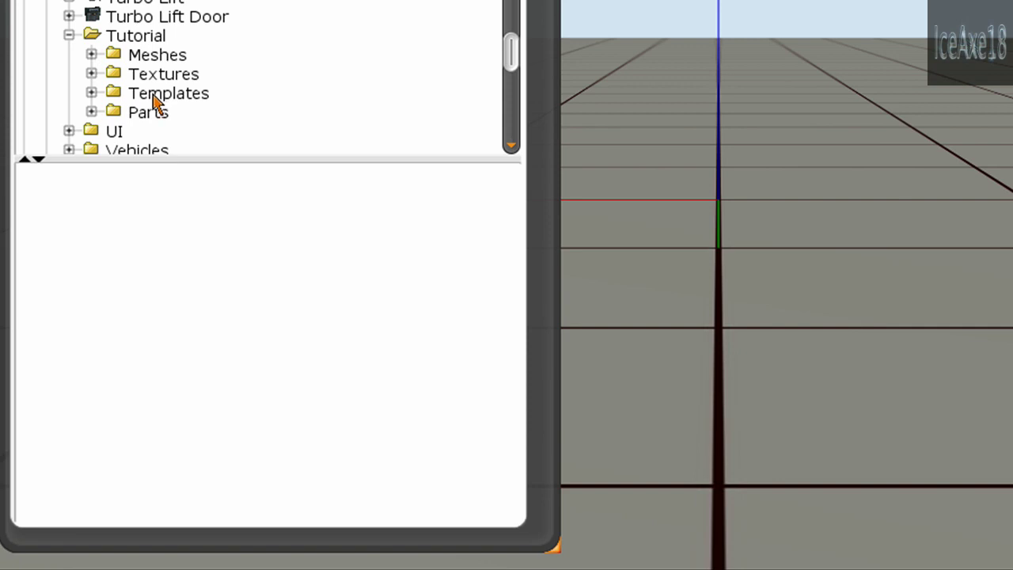
Create a template called 'Tutorial' in the Templates folder and select it for editing.
right_click(155, 101)
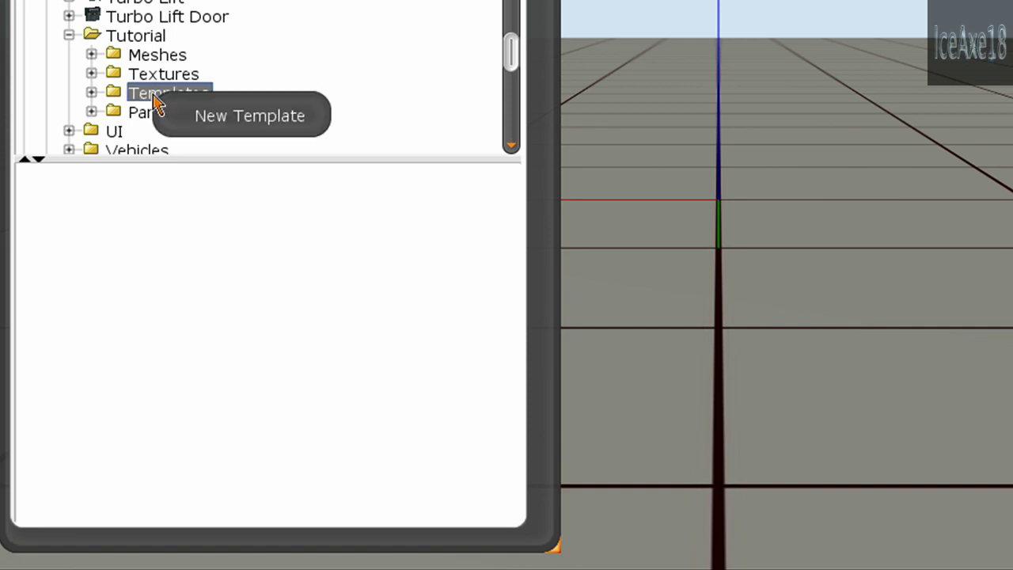
click(245, 119)
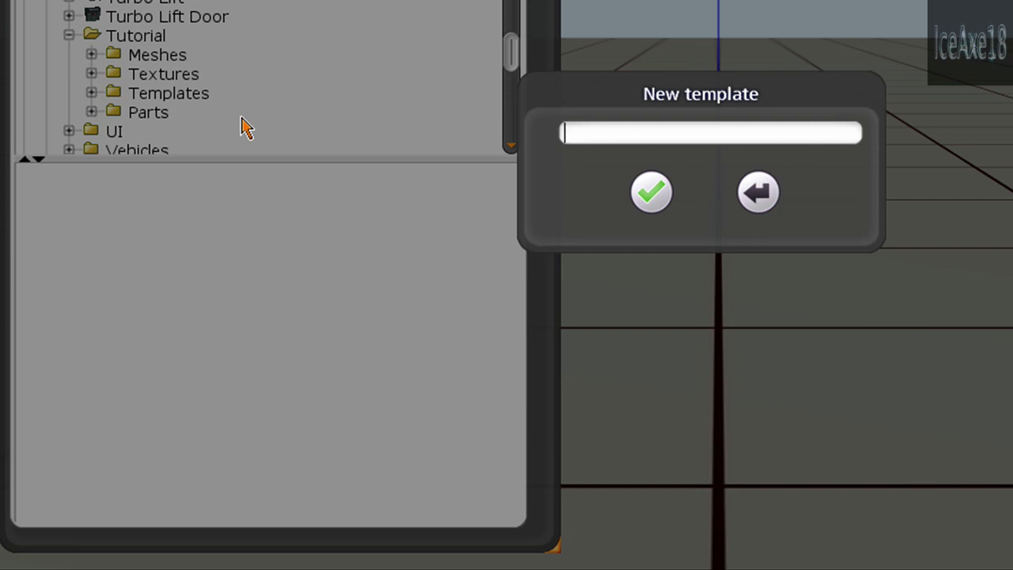
text(Tutorial)
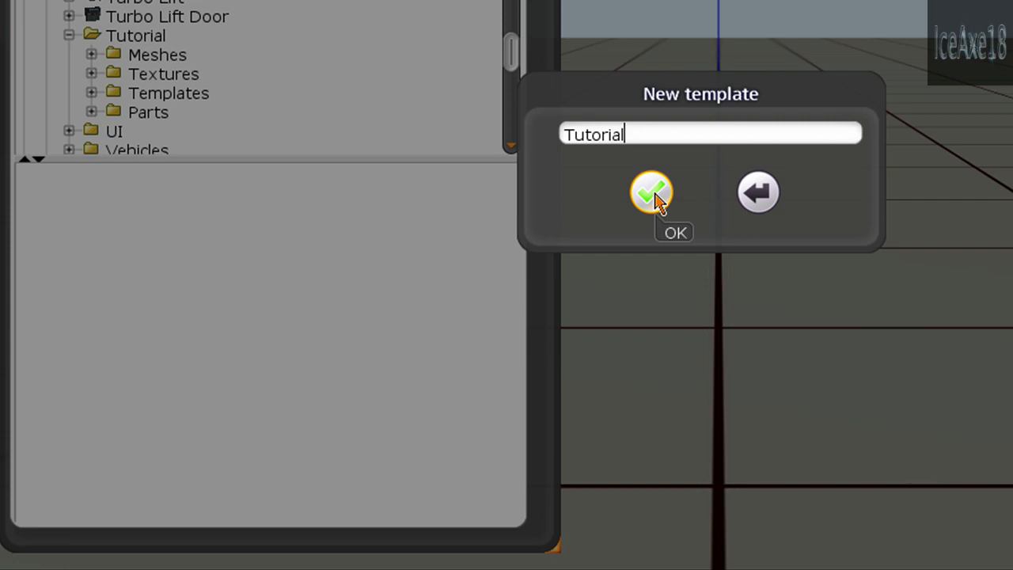
click(651, 195)
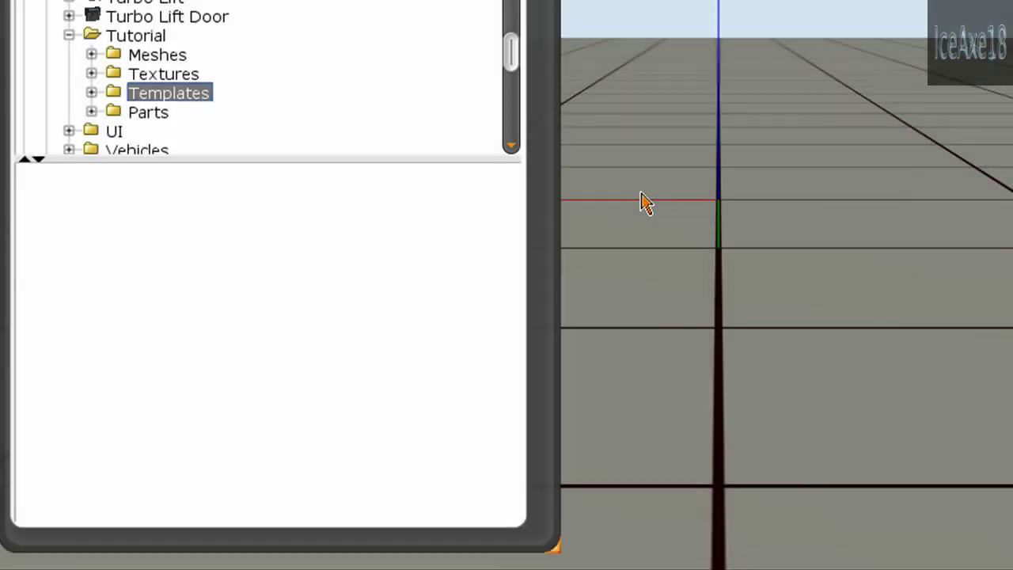
click(92, 94)
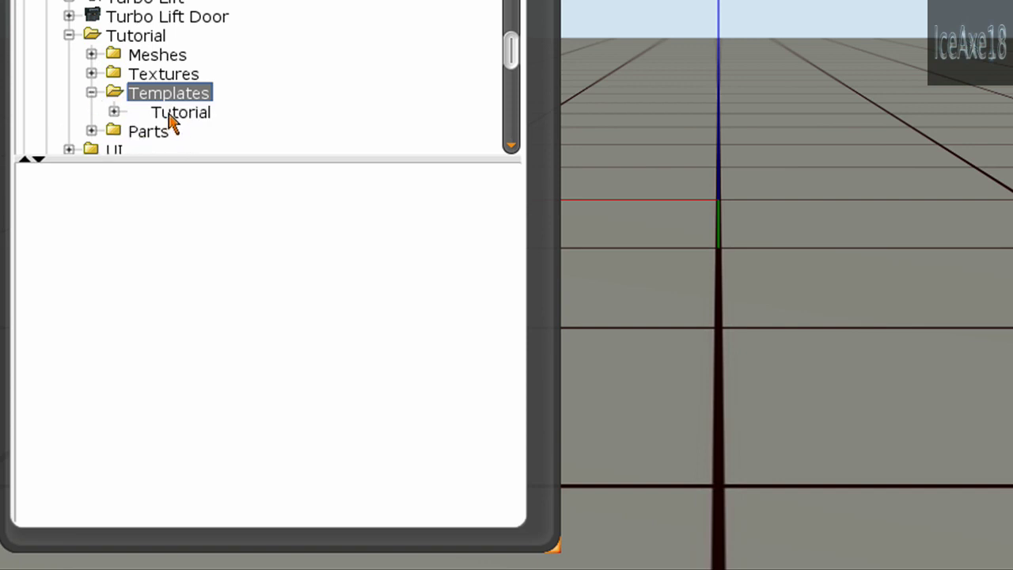
click(169, 116)
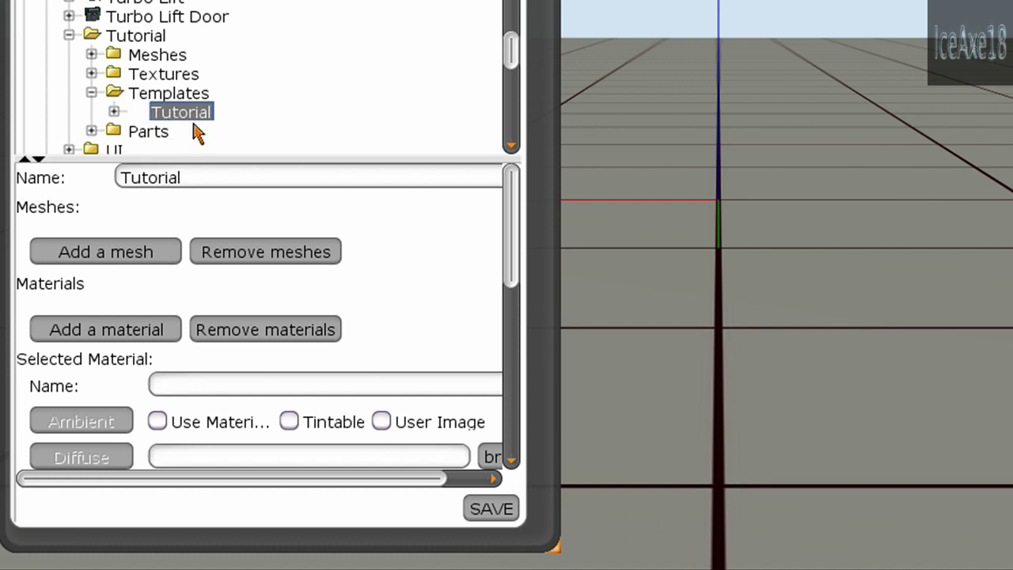
Attach the Tutorial mesh to the Tutorial template and bring up the available materials list.
click(103, 261)
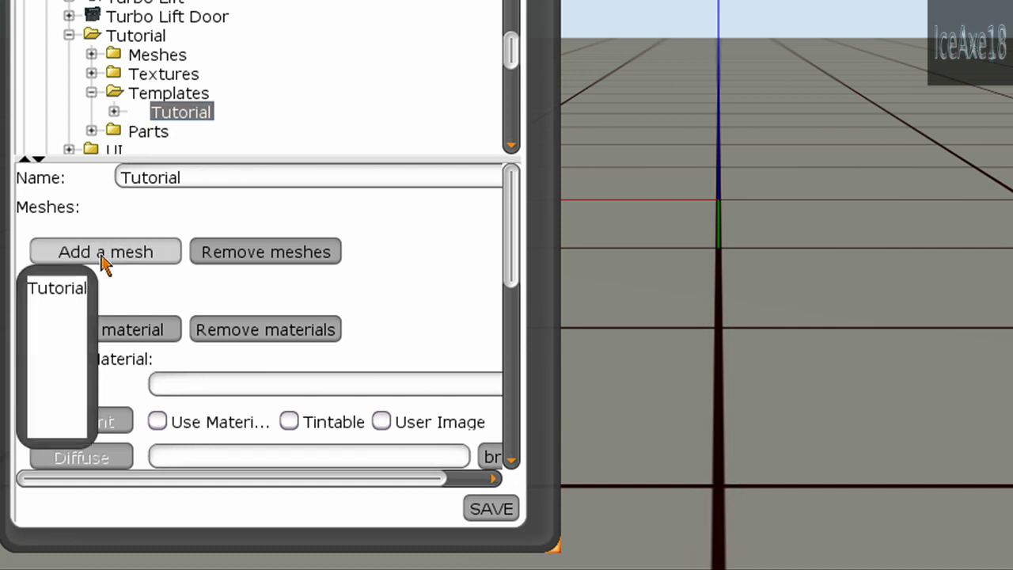
click(57, 288)
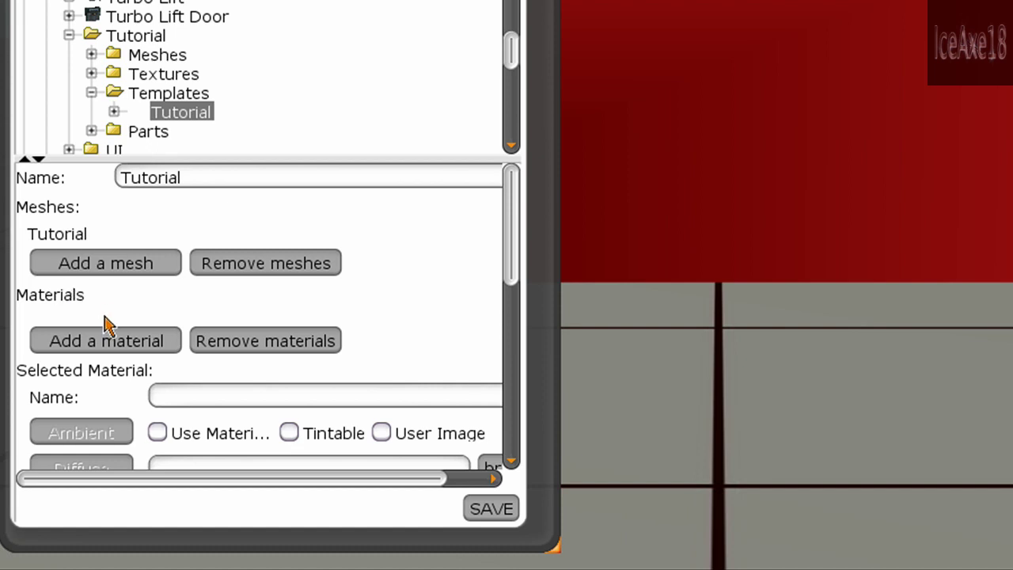
drag(509, 208, 515, 256)
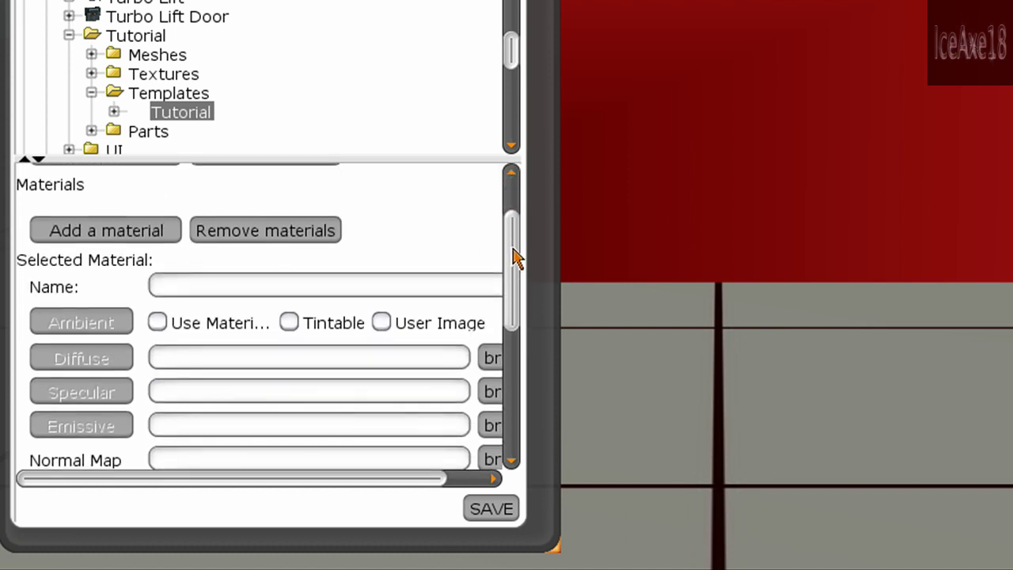
click(97, 223)
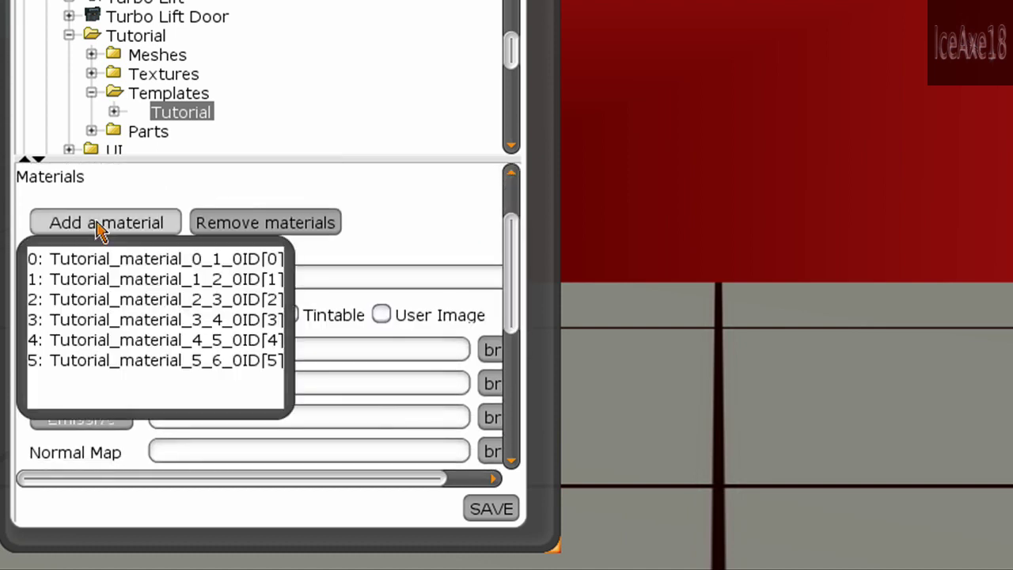
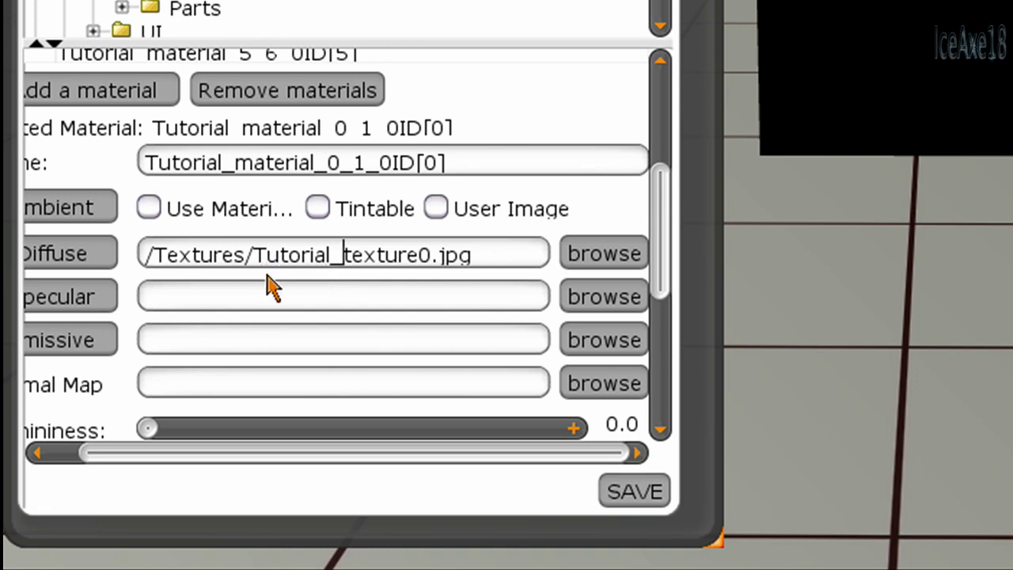
Delete 'Tutorial_' from the Diffuse paths of materials 0 and 1, leaving texture0.jpg and texture1.jpg.
key(BackSpace)
key(BackSpace)
key(BackSpace)
key(BackSpace)
key(BackSpace)
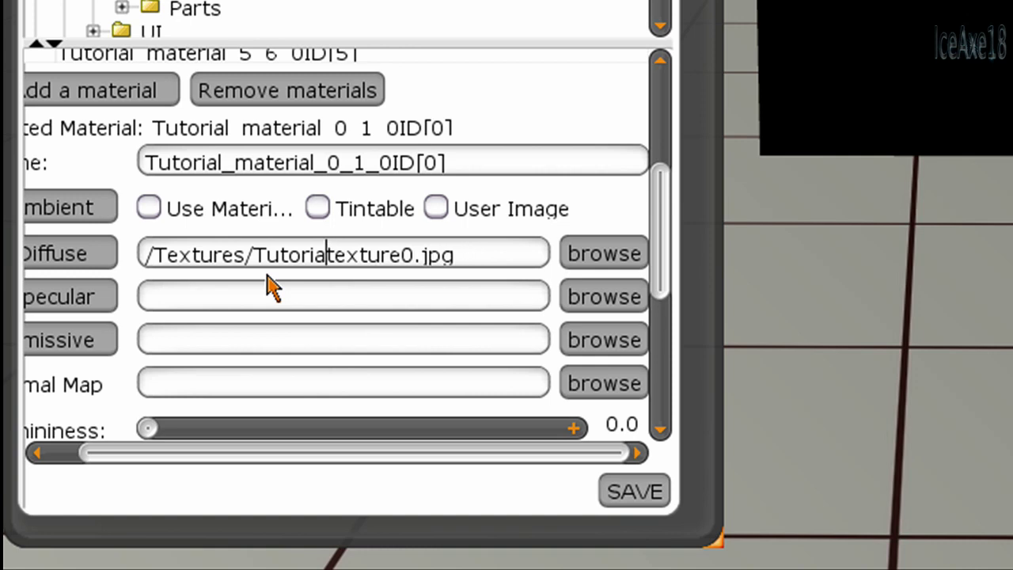
key(BackSpace)
key(BackSpace)
key(BackSpace)
key(BackSpace)
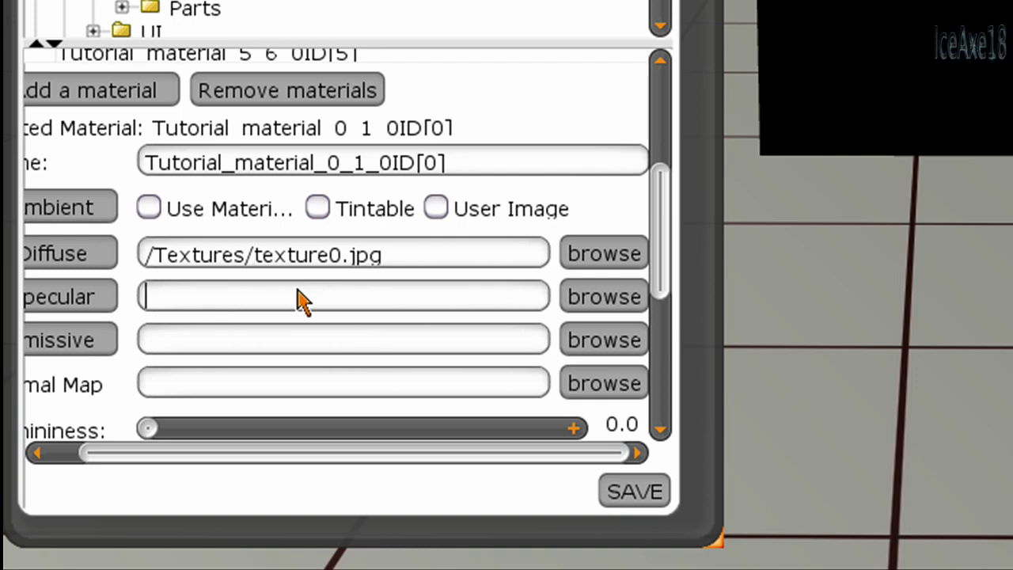
mouse_move(662, 233)
mouse_down()
mouse_move(673, 167)
mouse_move(671, 241)
mouse_up()
click(237, 147)
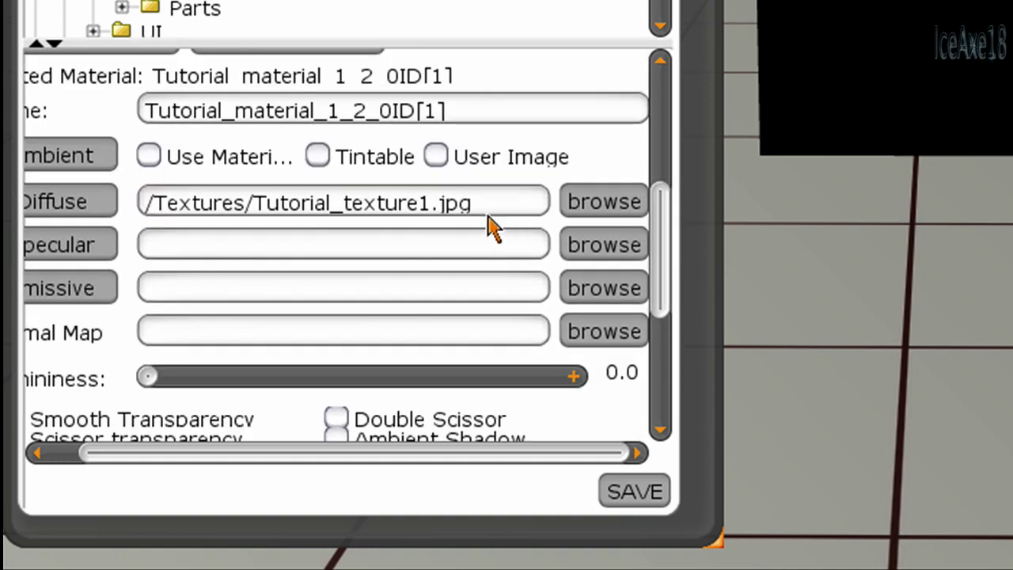
click(348, 208)
key(BackSpace)
key(BackSpace)
key(BackSpace)
key(BackSpace)
key(BackSpace)
key(BackSpace)
key(BackSpace)
key(BackSpace)
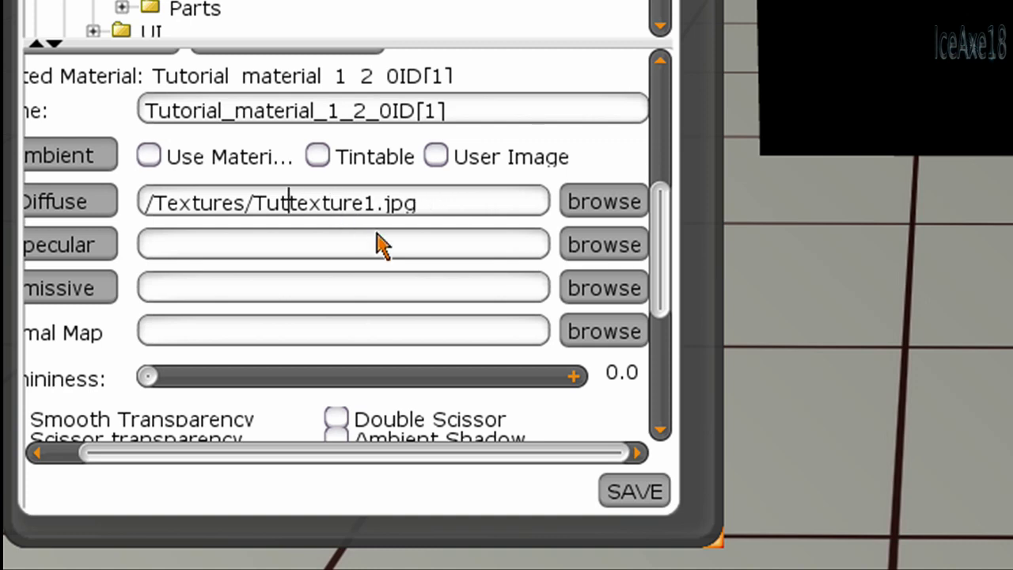
key(BackSpace)
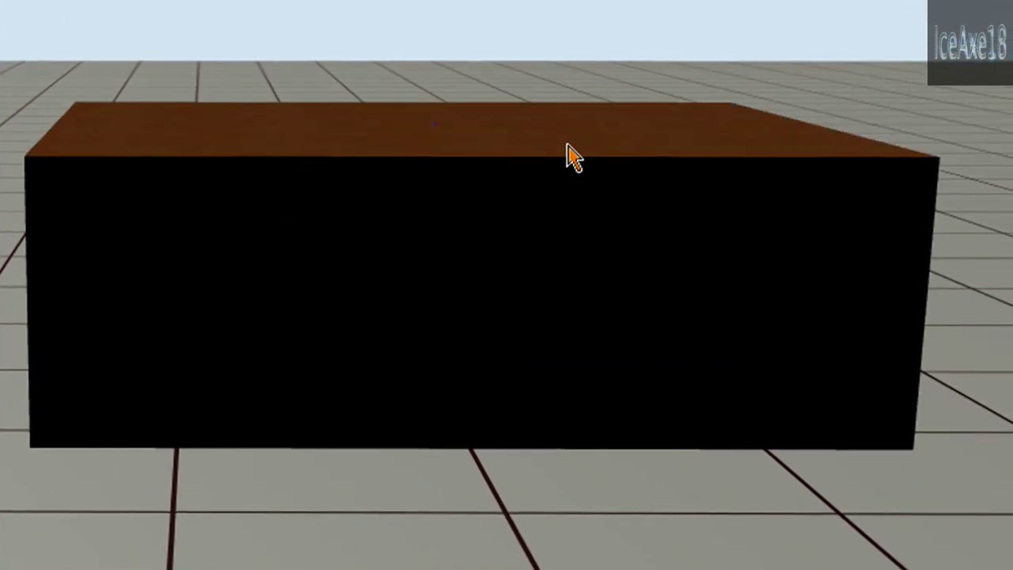
middle_drag(699, 149, 697, 206)
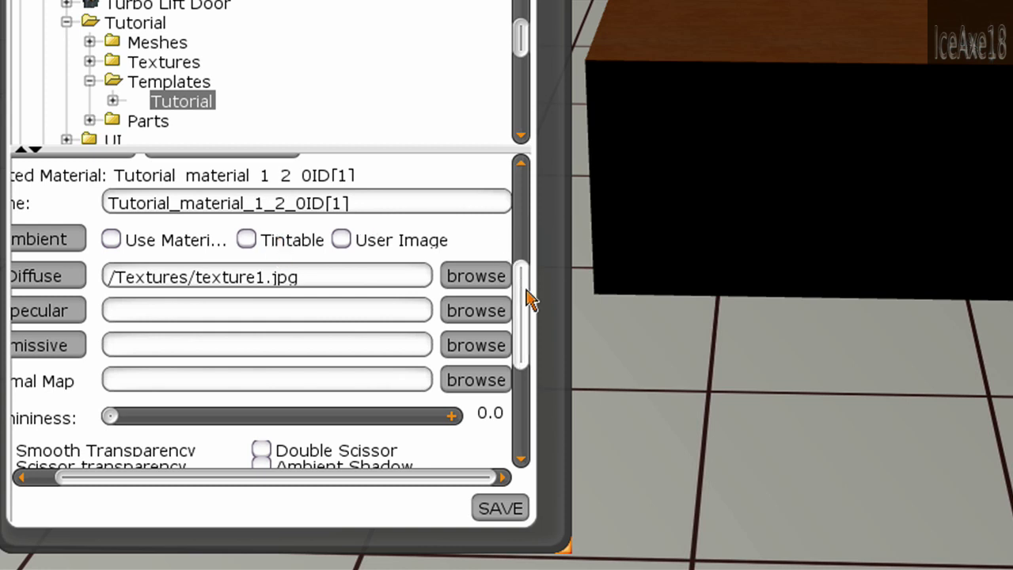
Strip 'Tutorial_' from materials 2 and 3, giving /Textures/texture2.jpg and /Textures/texture3.jpg.
drag(529, 296, 498, 242)
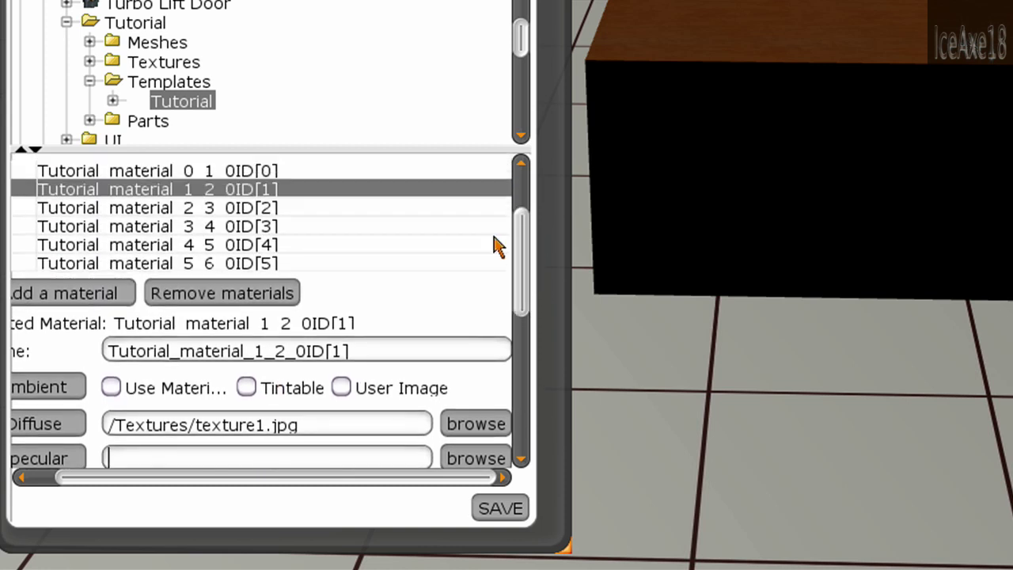
click(209, 209)
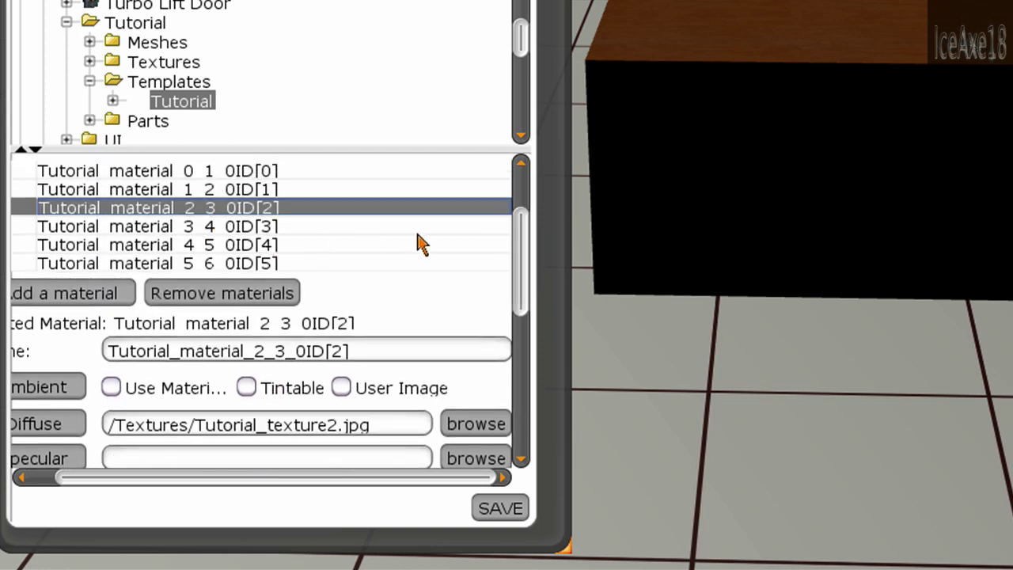
click(262, 432)
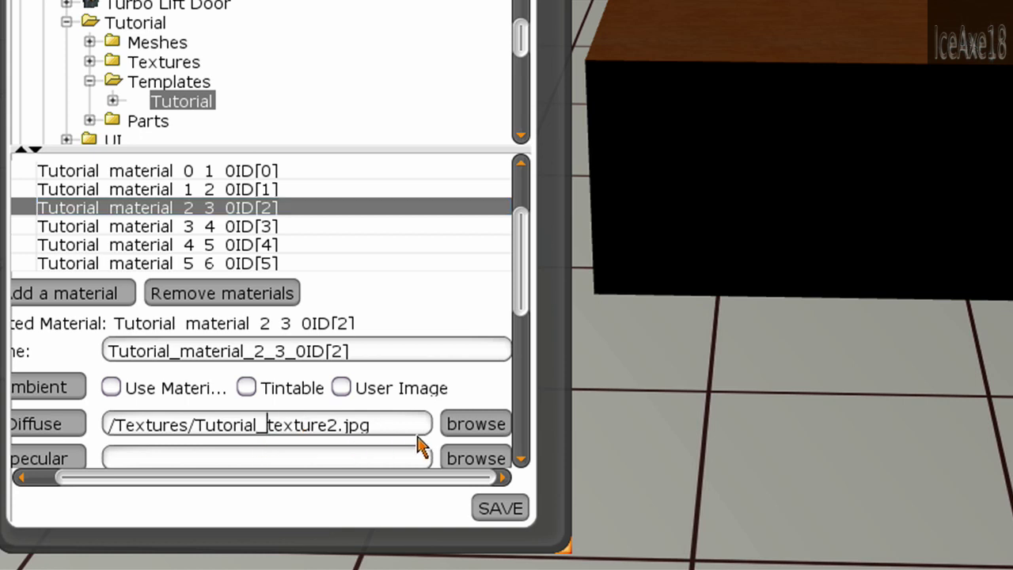
key(BackSpace)
key(BackSpace)
key(BackSpace)
key(BackSpace)
key(BackSpace)
key(BackSpace)
key(BackSpace)
key(BackSpace)
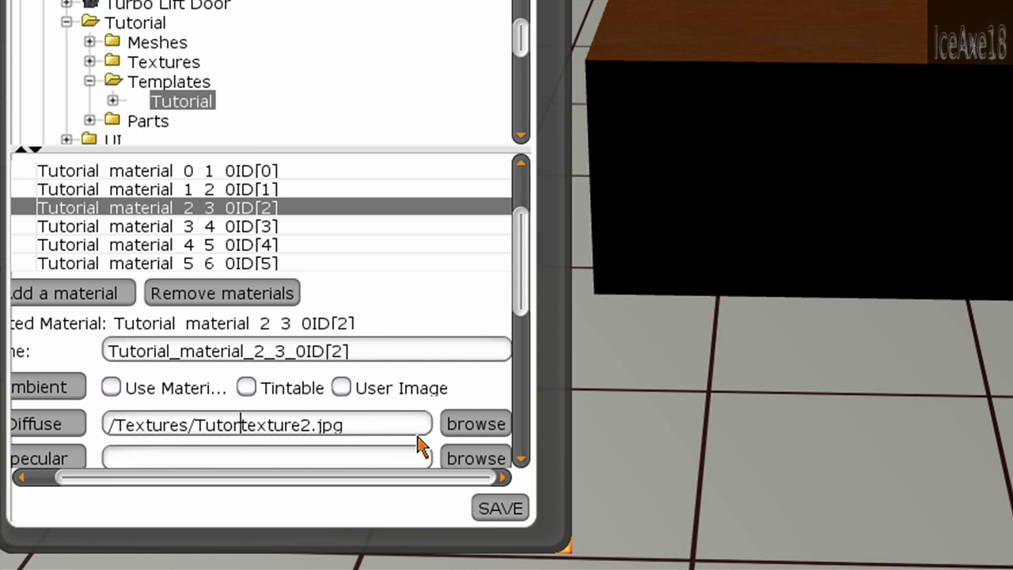
key(BackSpace)
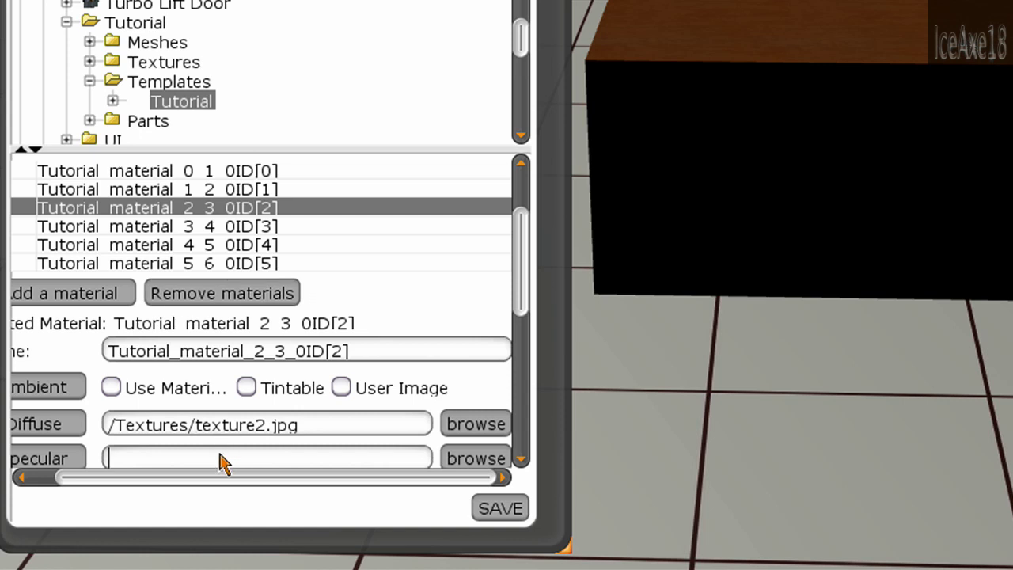
click(196, 227)
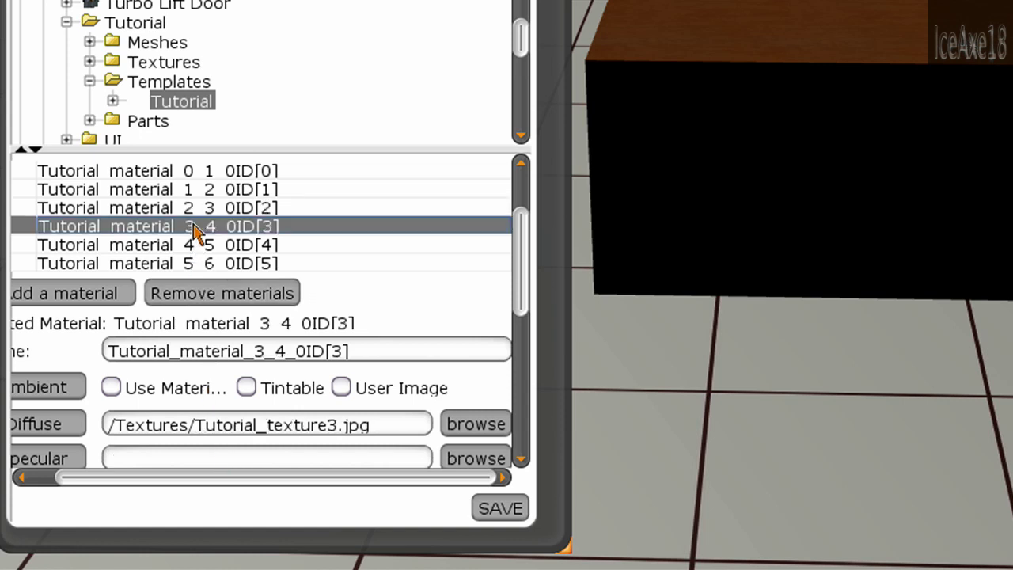
click(267, 428)
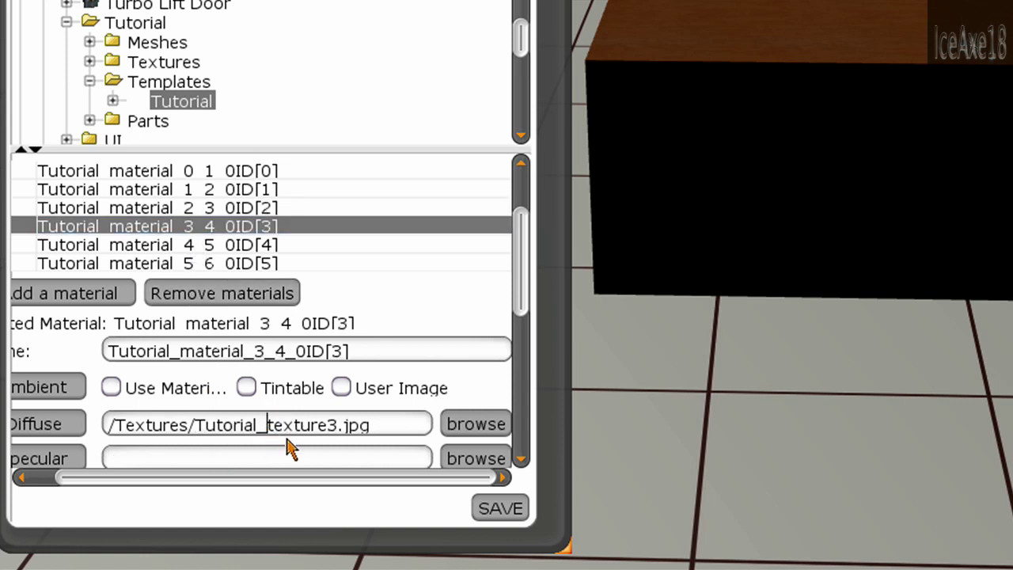
key(BackSpace)
key(BackSpace)
key(BackSpace)
key(BackSpace)
key(BackSpace)
key(BackSpace)
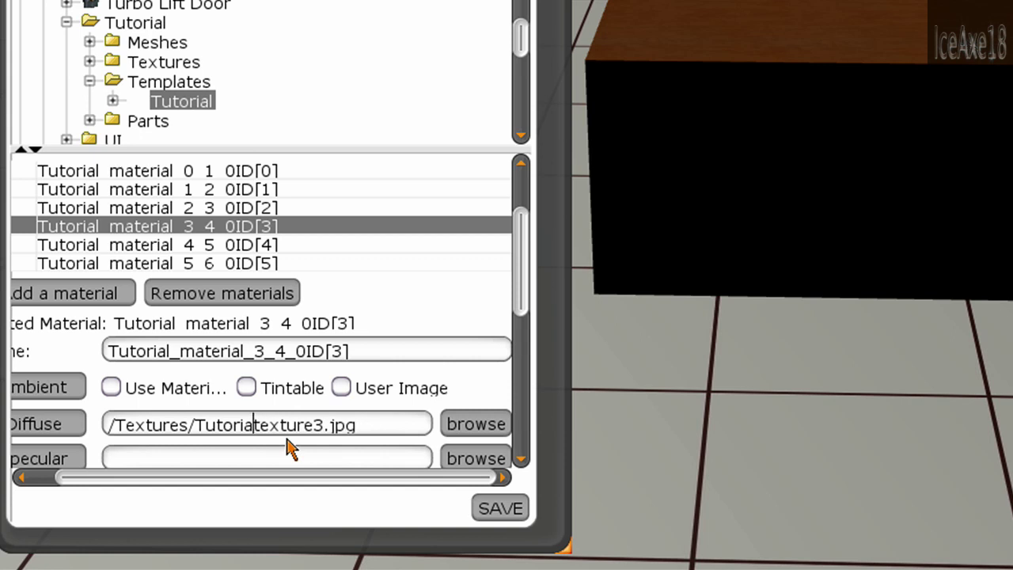
key(BackSpace)
key(BackSpace)
key(BackSpace)
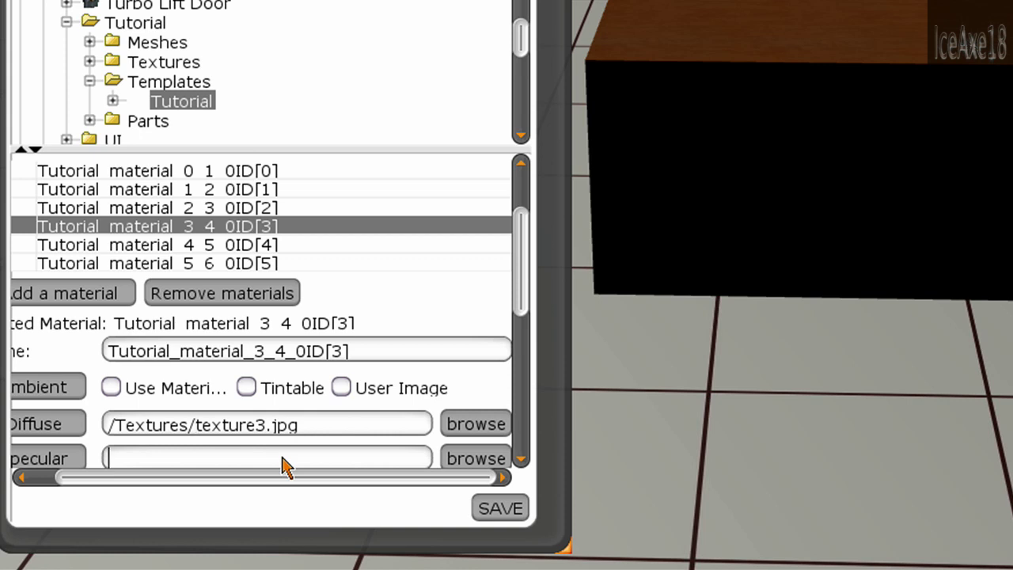
Strip the prefix from material 4's path (texture4.jpg) and begin deleting it from material 5's path.
click(213, 245)
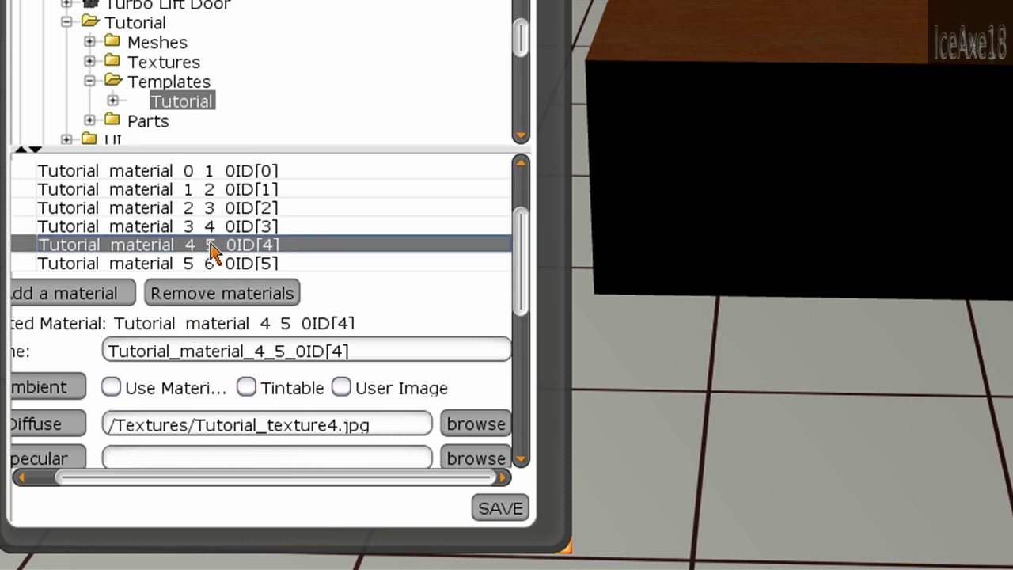
click(266, 427)
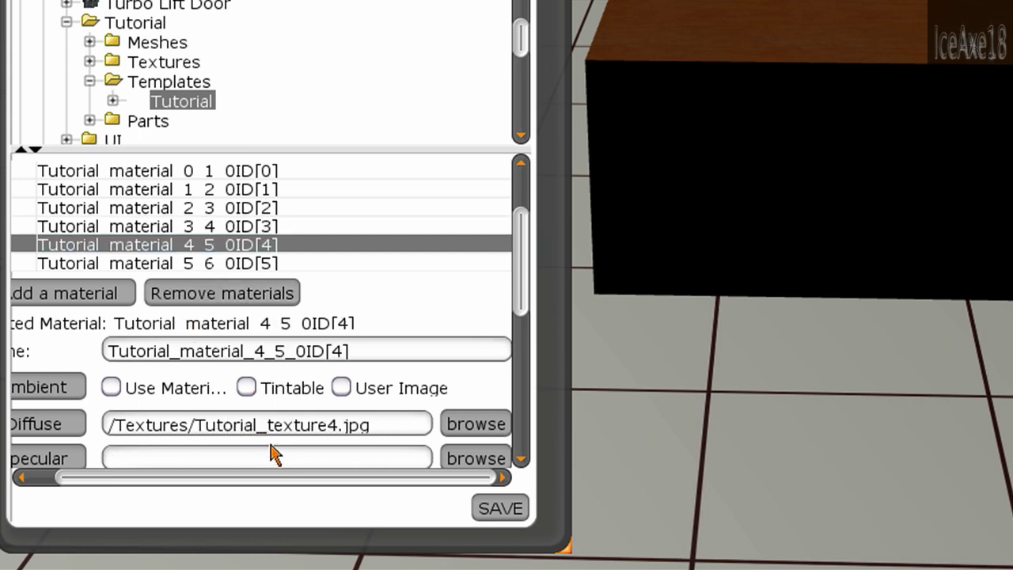
key(BackSpace)
key(BackSpace)
key(BackSpace)
key(BackSpace)
key(BackSpace)
key(BackSpace)
key(BackSpace)
key(BackSpace)
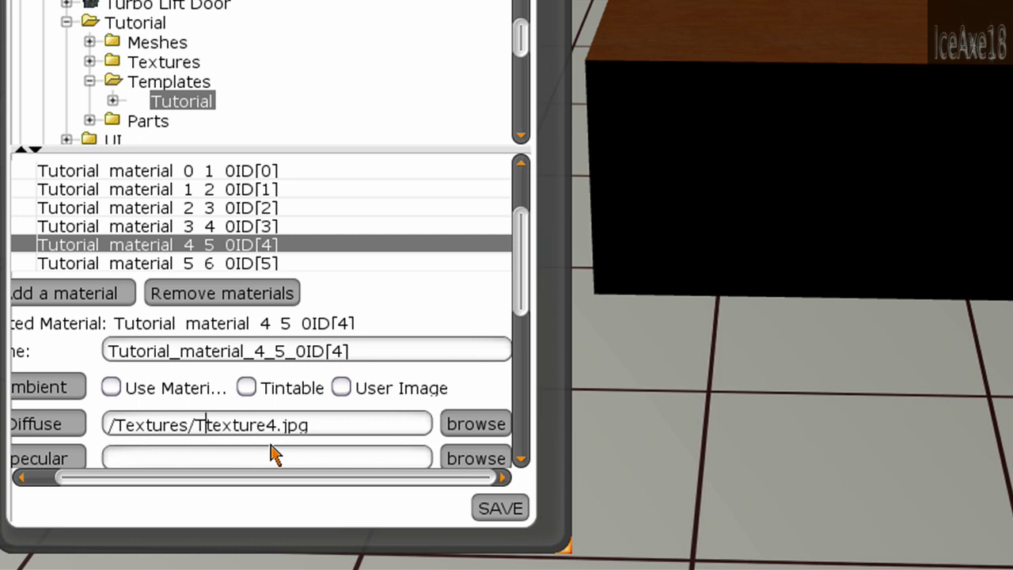
key(BackSpace)
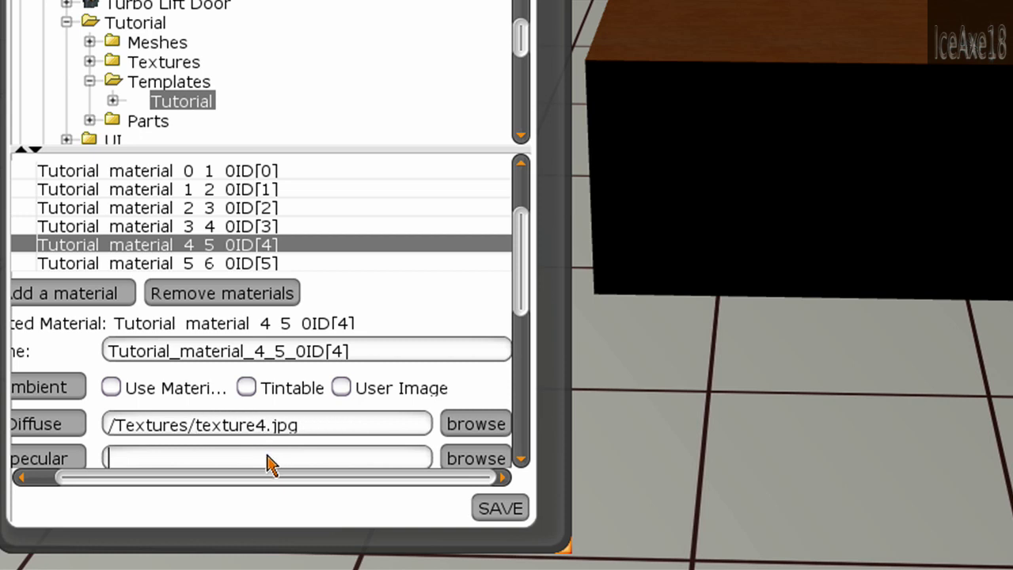
click(212, 263)
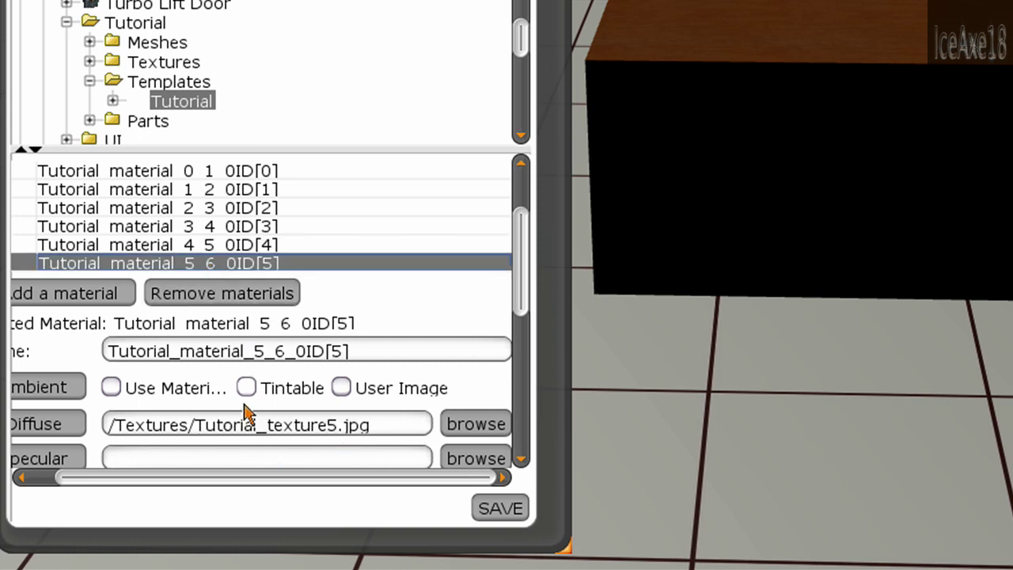
click(266, 434)
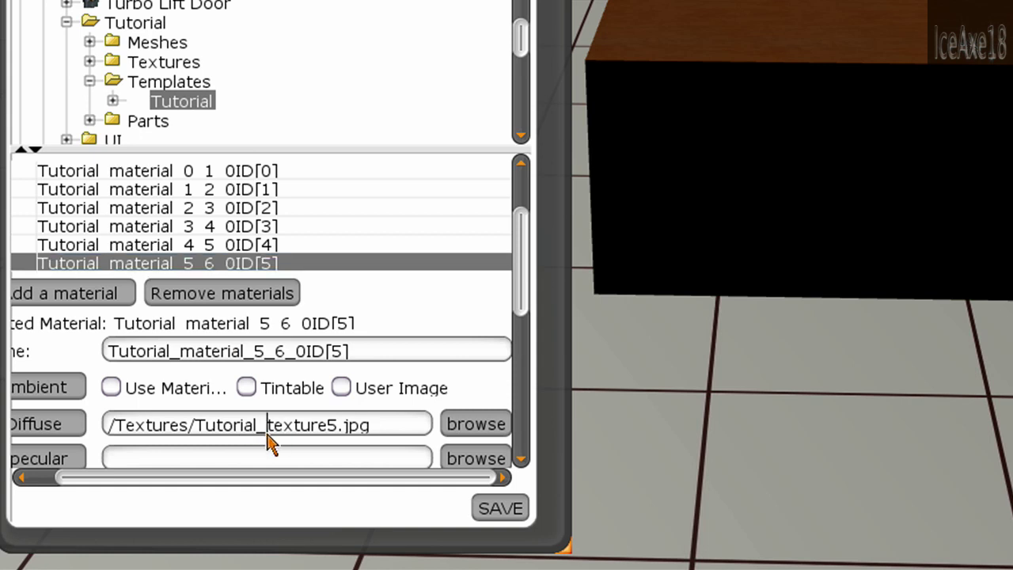
key(BackSpace)
key(BackSpace)
key(BackSpace)
key(BackSpace)
key(BackSpace)
key(BackSpace)
key(BackSpace)
key(BackSpace)
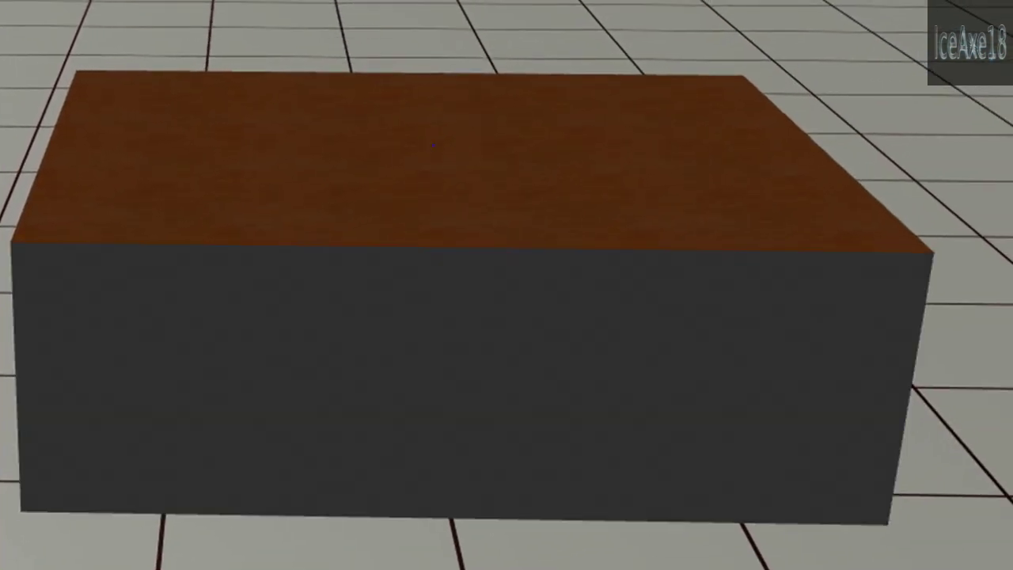
Orbit and pan the 3D preview to centre the box and inspect its faces.
mouse_move(330, 344)
middle_down()
mouse_move(341, 417)
mouse_move(527, 409)
mouse_move(176, 366)
mouse_move(305, 400)
mouse_move(479, 396)
mouse_move(606, 316)
middle_up()
shift+middle_drag(232, 429, 606, 474)
middle_drag(342, 515, 542, 511)
shift+middle_drag(316, 436, 533, 484)
middle_drag(241, 492, 287, 461)
middle_drag(356, 497, 475, 506)
middle_drag(45, 423, 278, 543)
middle_drag(173, 522, 541, 486)
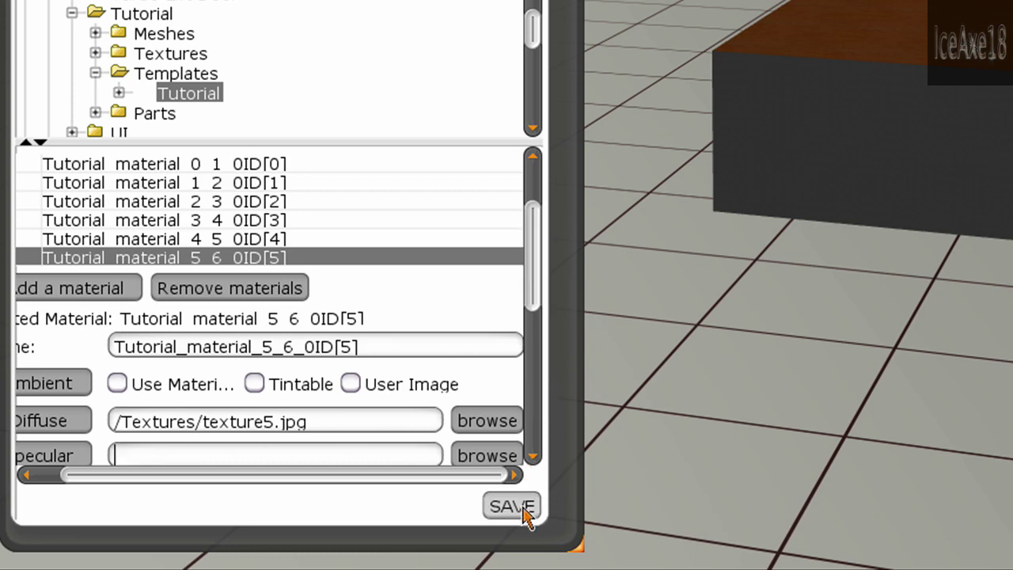
Attempt to save the Tutorial template and dismiss the cannot-save warning.
click(526, 510)
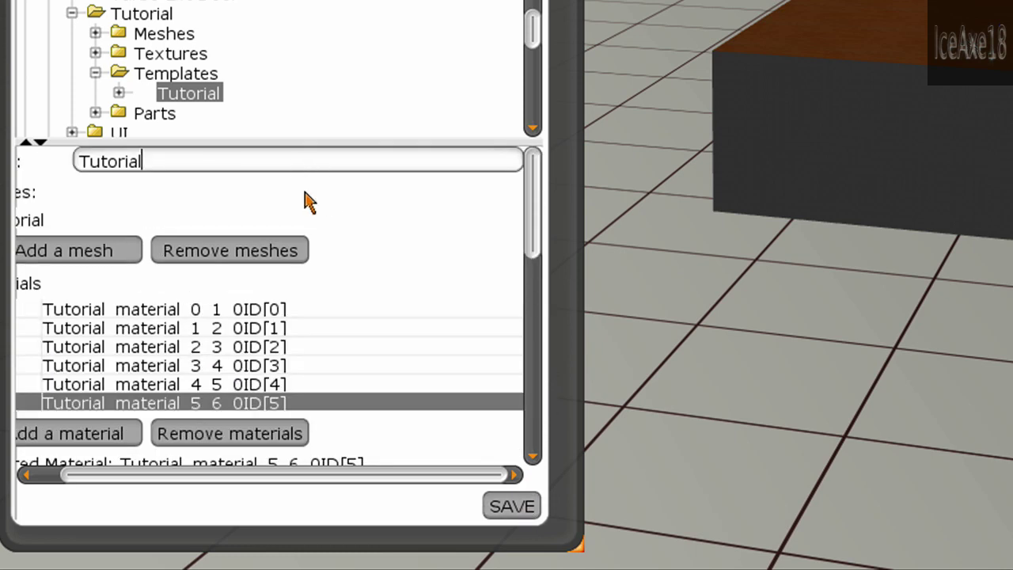
click(510, 506)
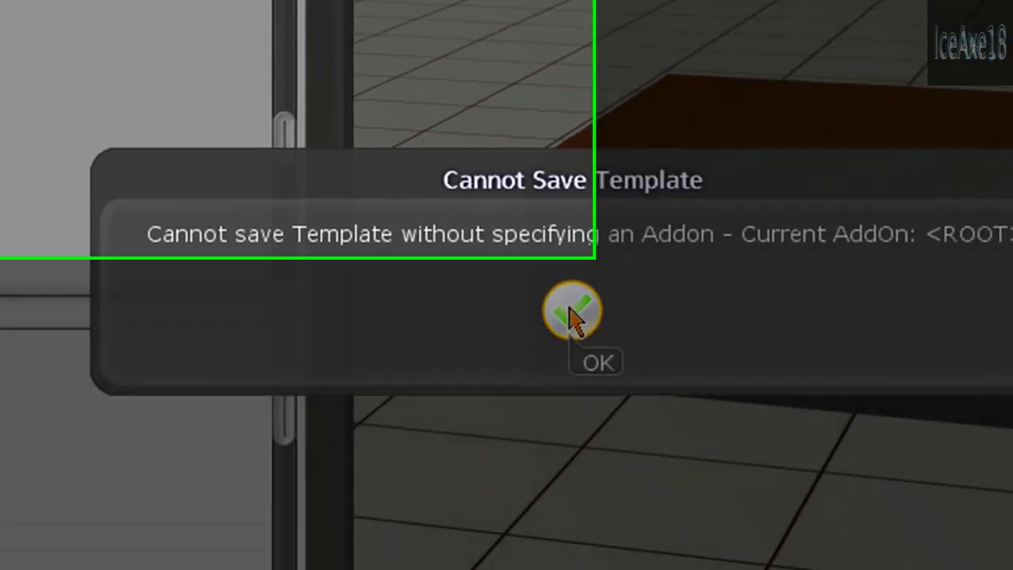
click(502, 262)
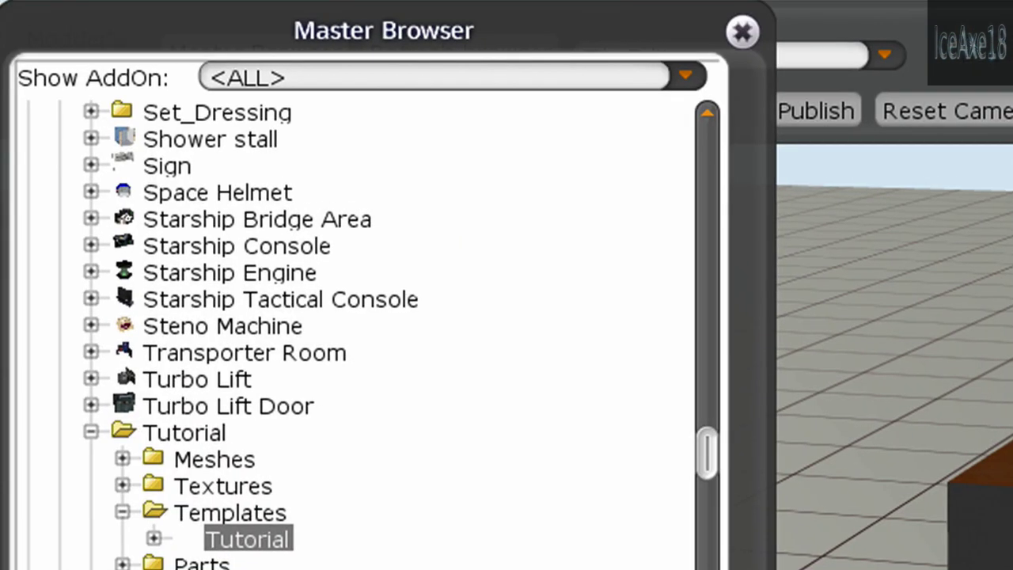
Make Tutorial the current AddOn, save the template into it, and acknowledge the confirmation.
drag(158, 30, 974, 195)
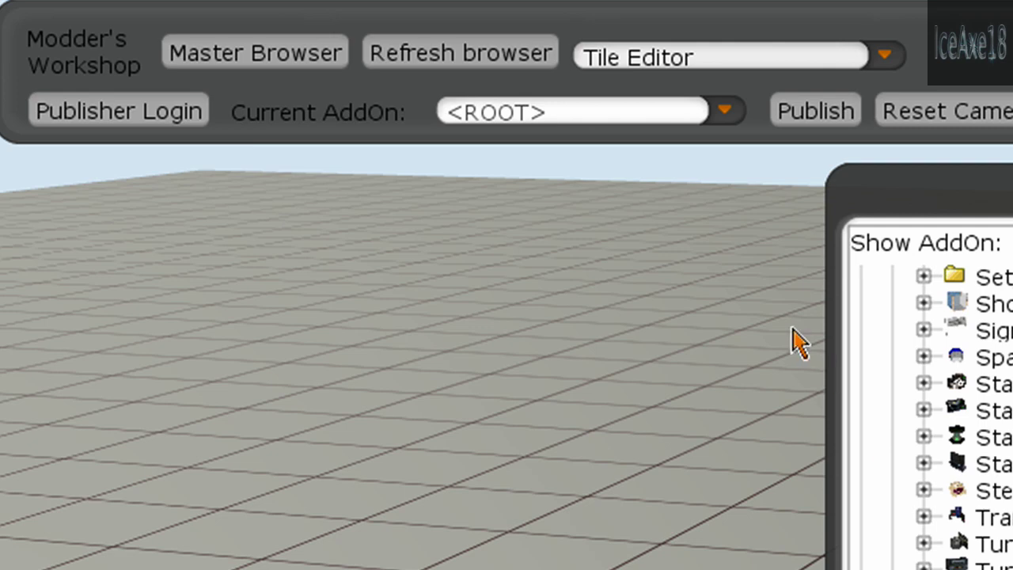
click(725, 109)
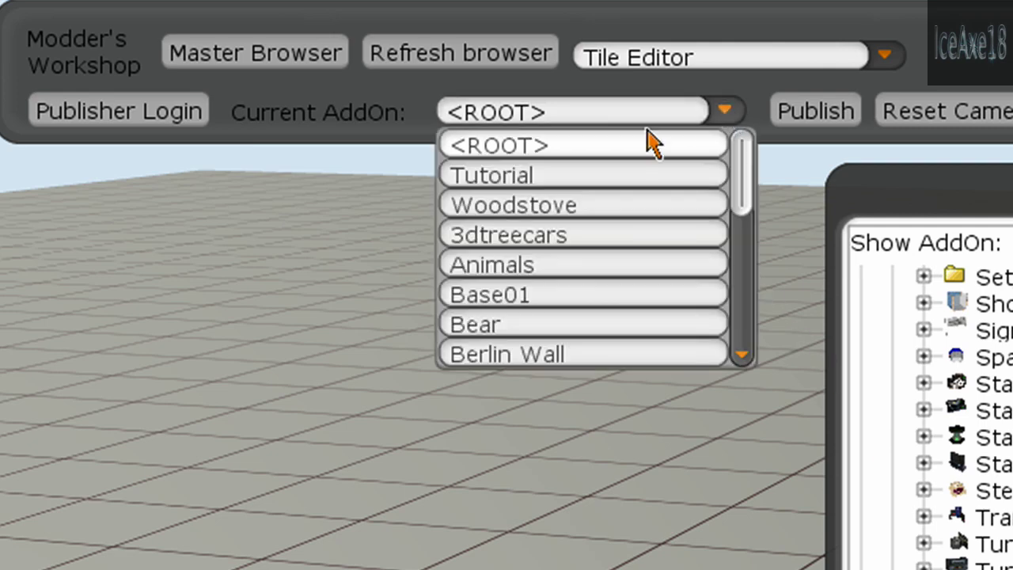
click(506, 180)
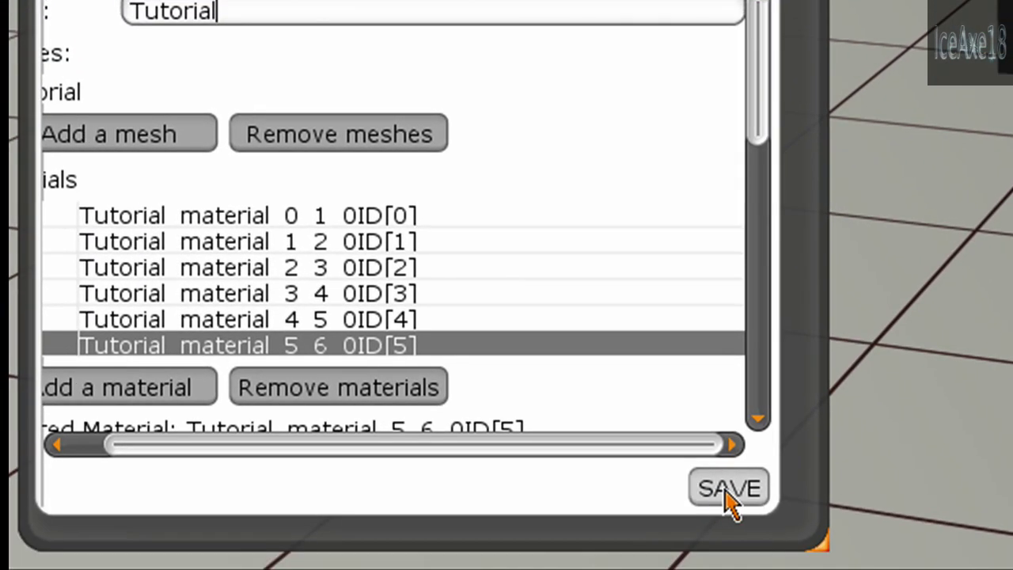
click(728, 489)
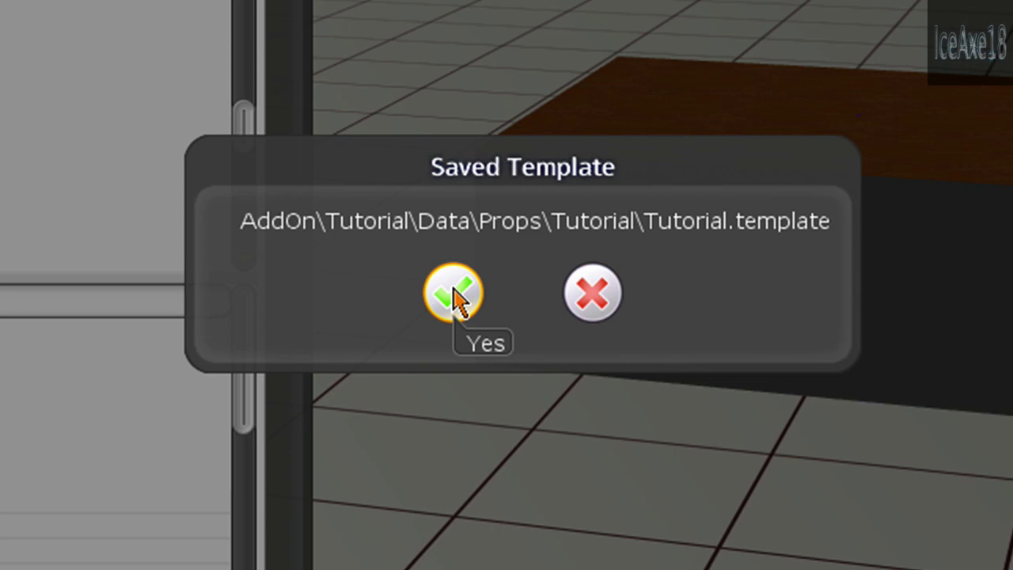
click(455, 296)
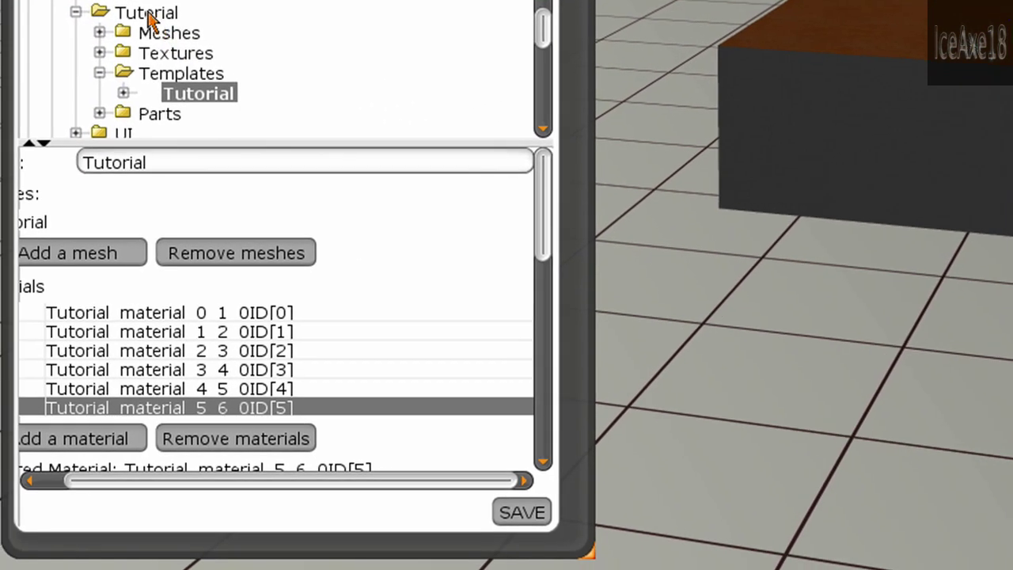
Tick Scalable and Attaches to Floor in the Tutorial prop's properties.
click(148, 15)
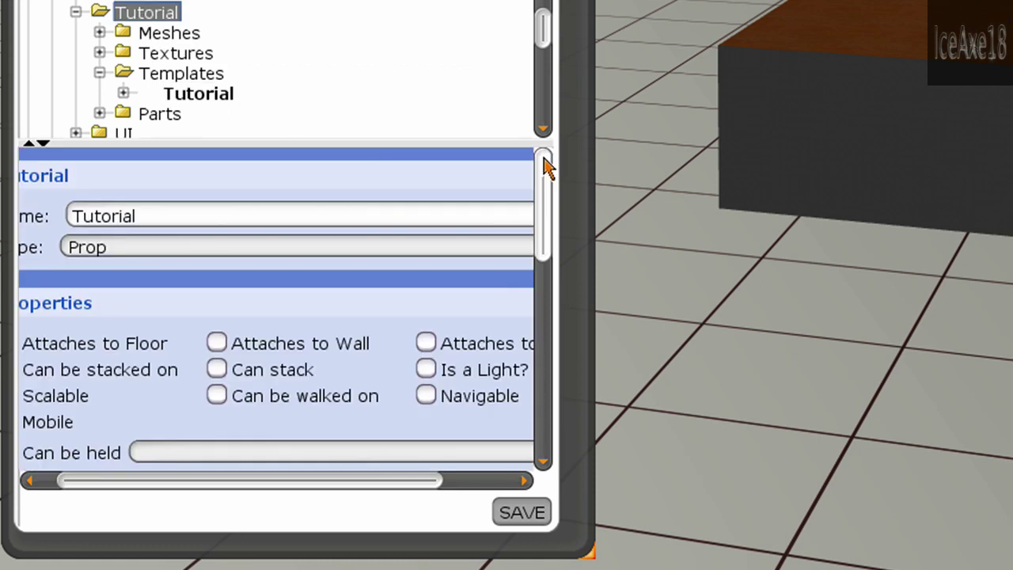
drag(543, 164, 542, 203)
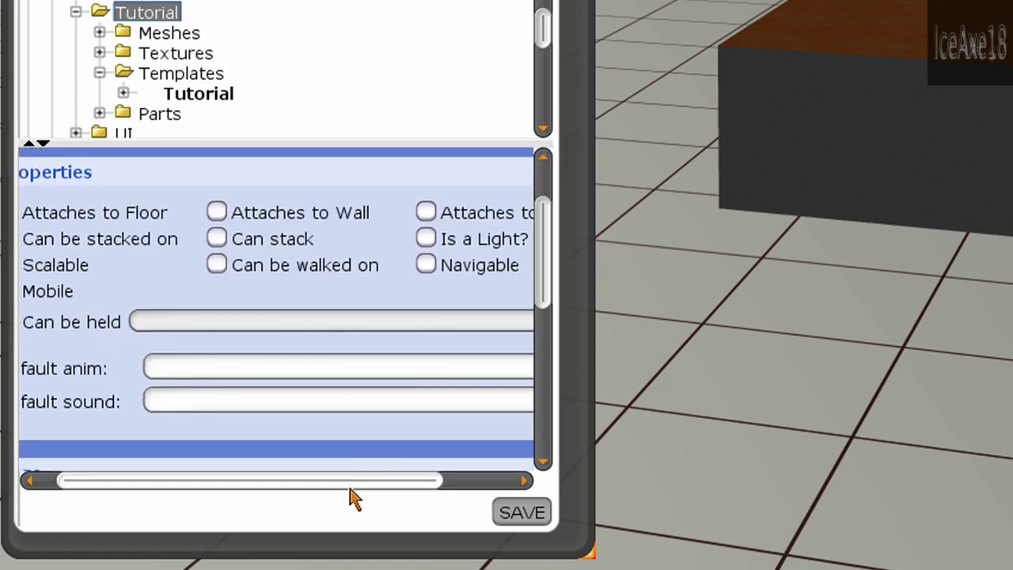
drag(352, 497, 219, 497)
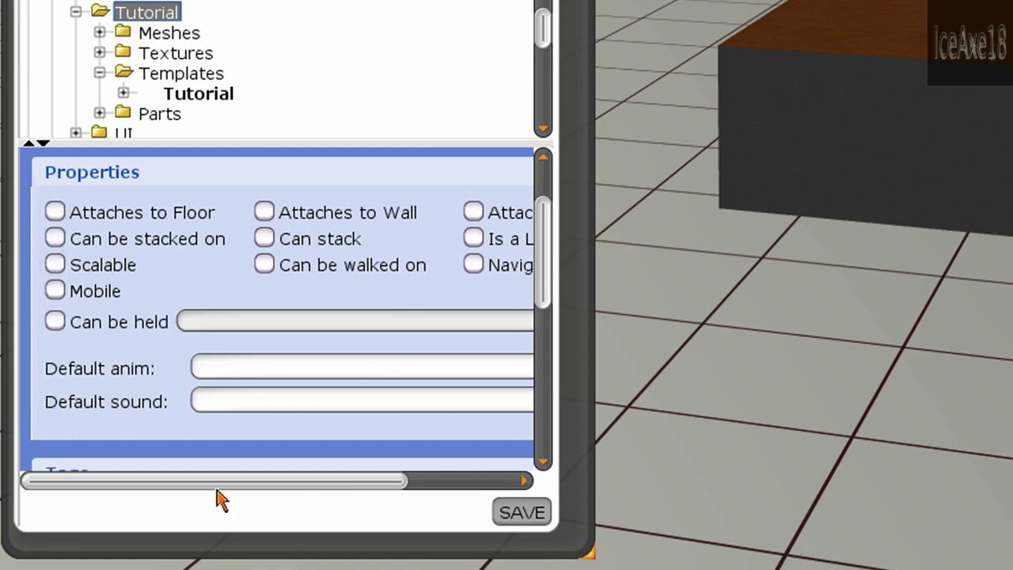
click(57, 266)
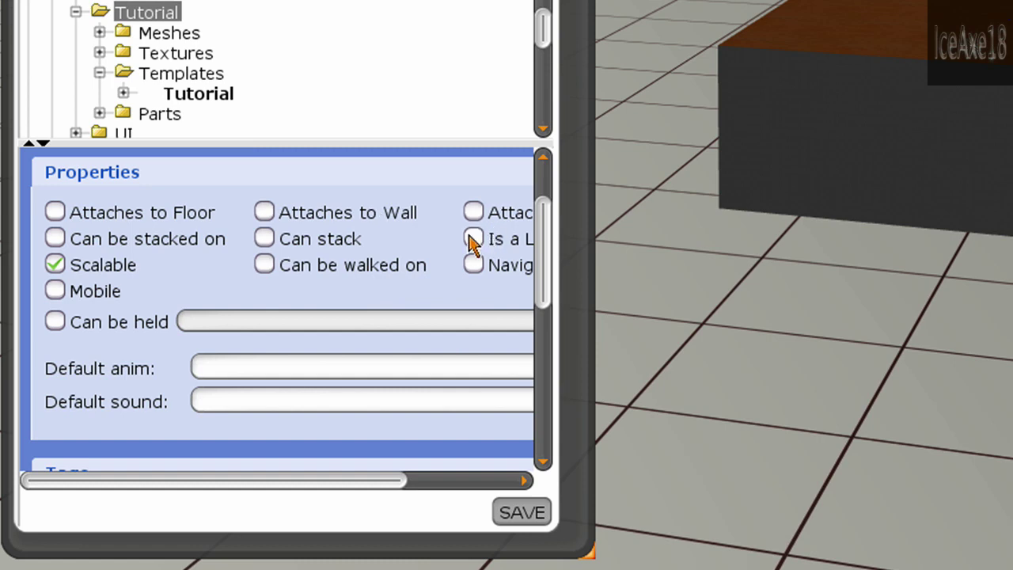
mouse_move(214, 484)
mouse_down()
mouse_move(251, 488)
mouse_move(199, 486)
mouse_up()
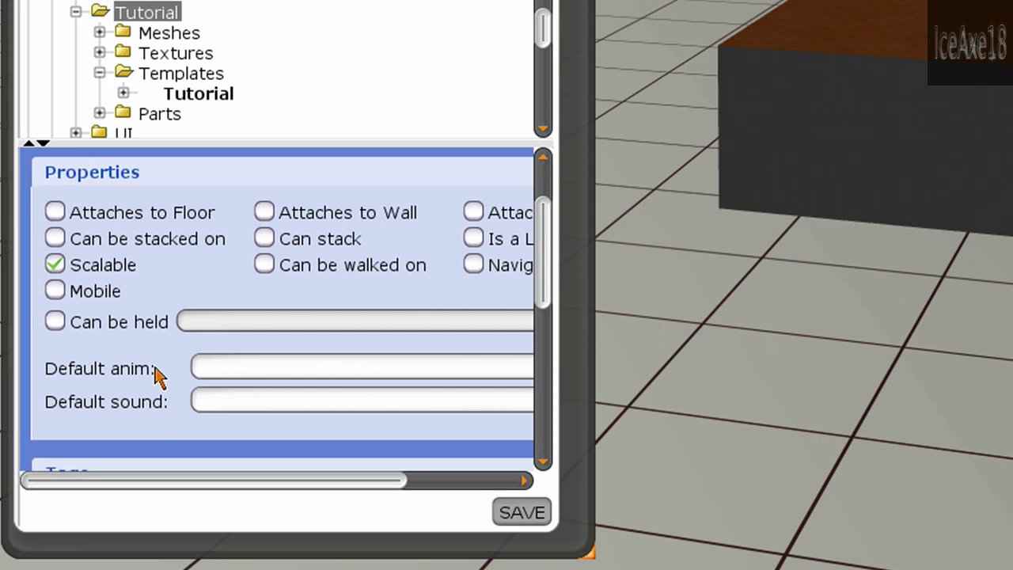
click(55, 212)
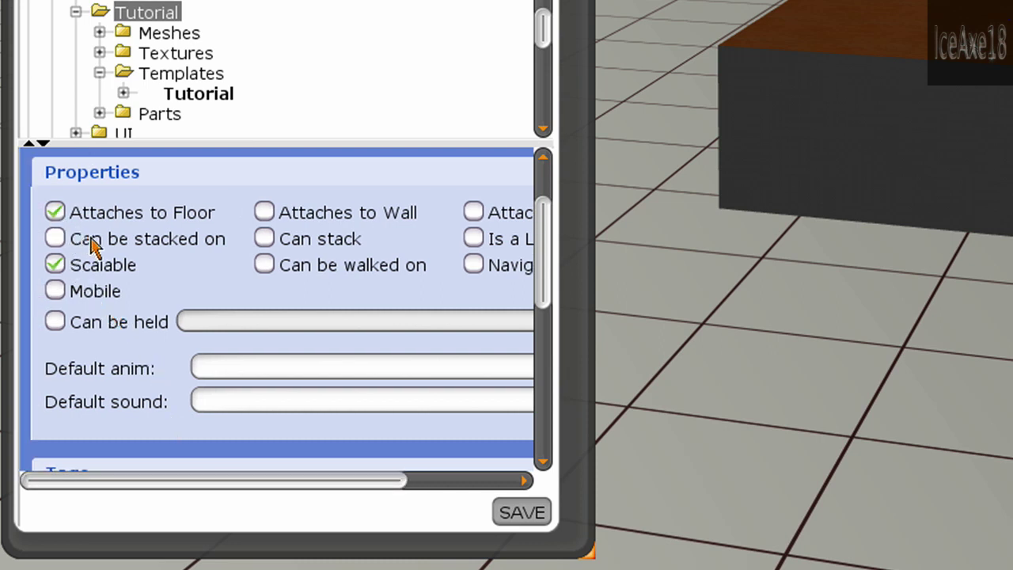
click(522, 511)
drag(546, 261, 563, 400)
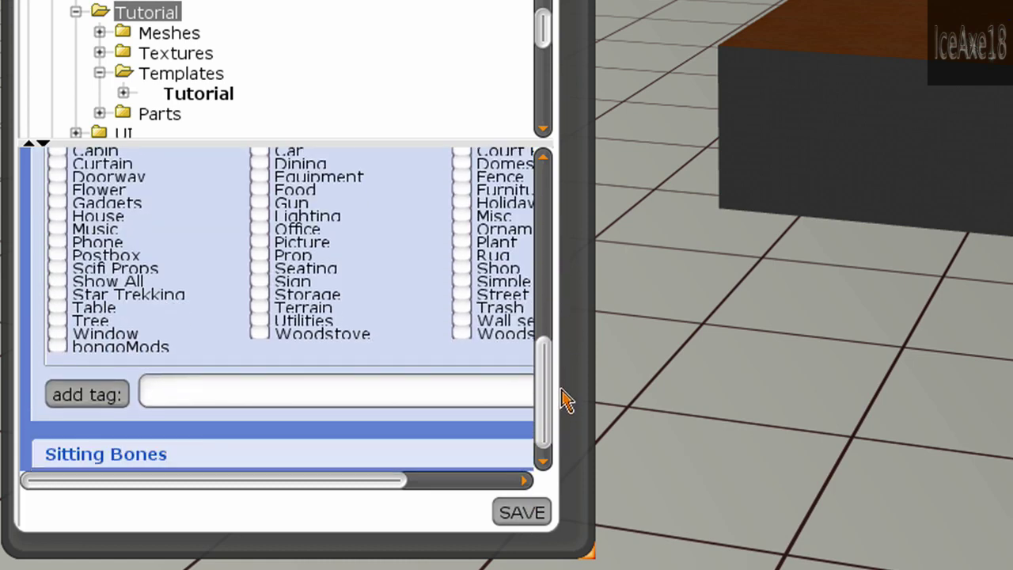
Add a 'Tutorial' tag to the prop, tick it, and save the properties.
click(182, 399)
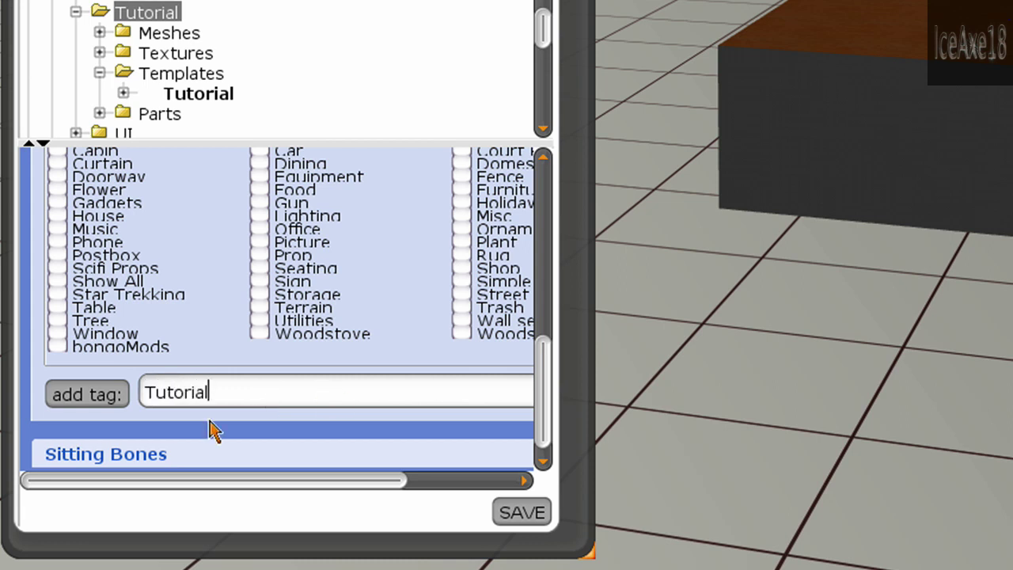
click(93, 400)
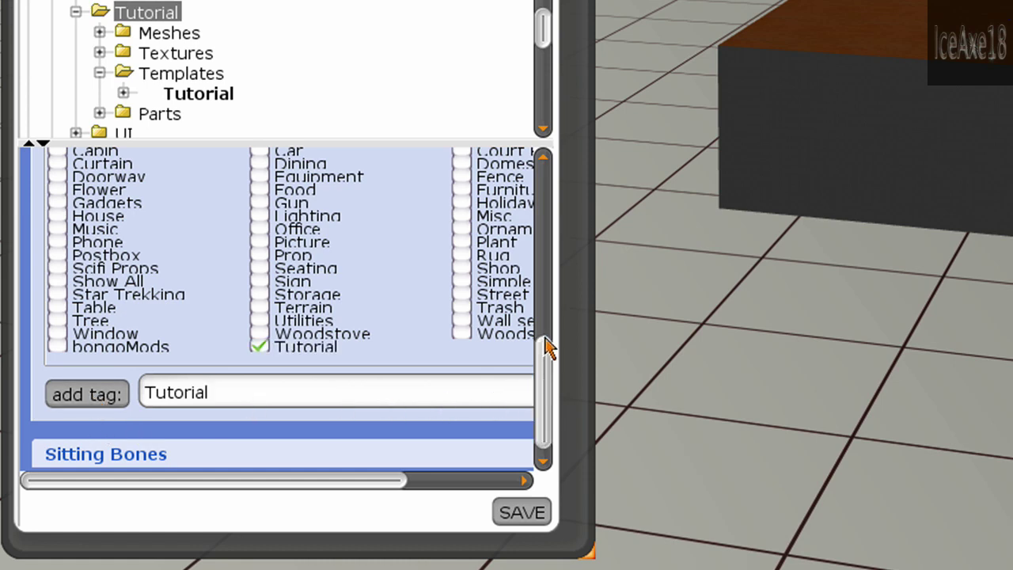
drag(546, 348, 570, 463)
click(281, 221)
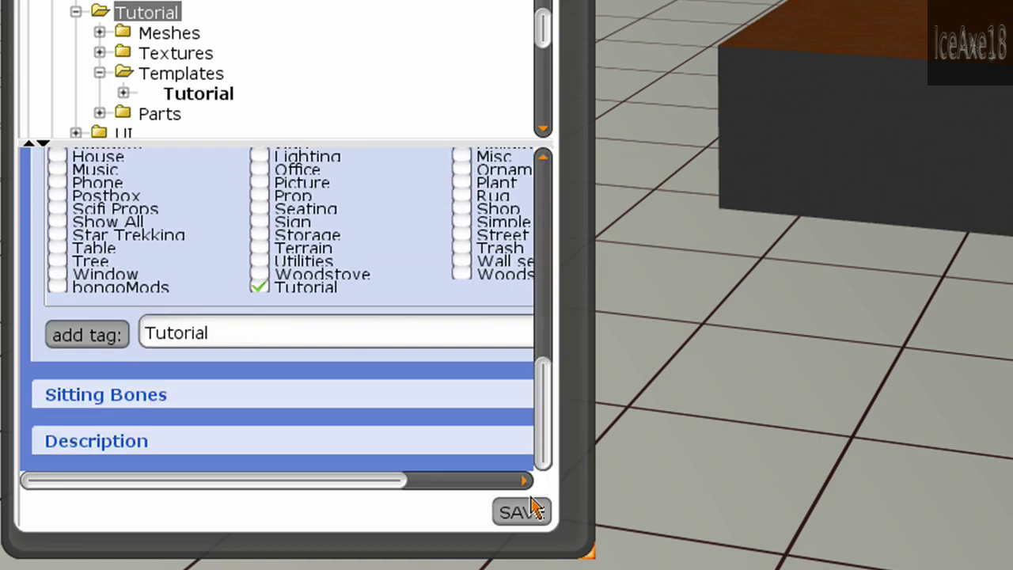
click(530, 510)
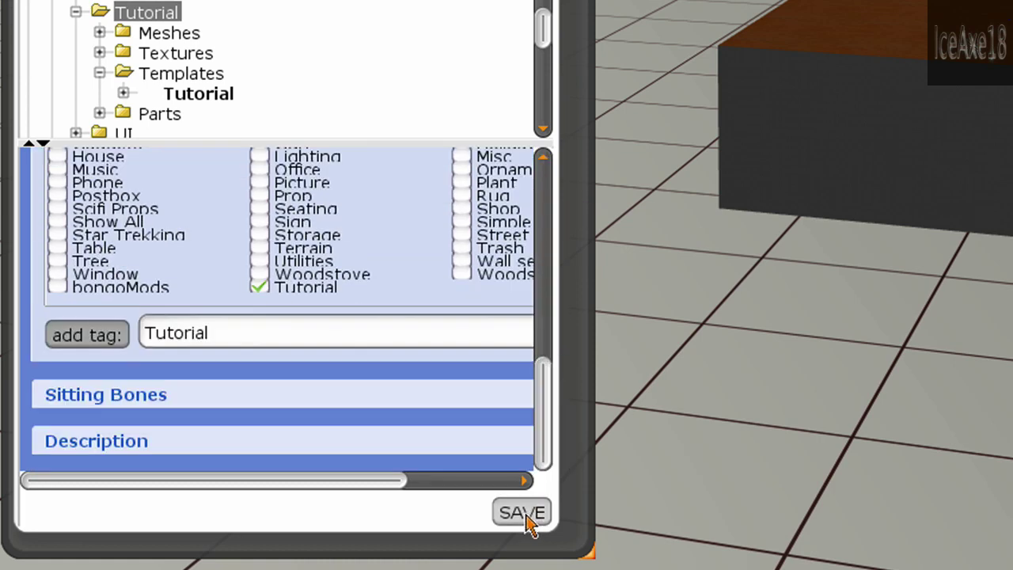
click(525, 513)
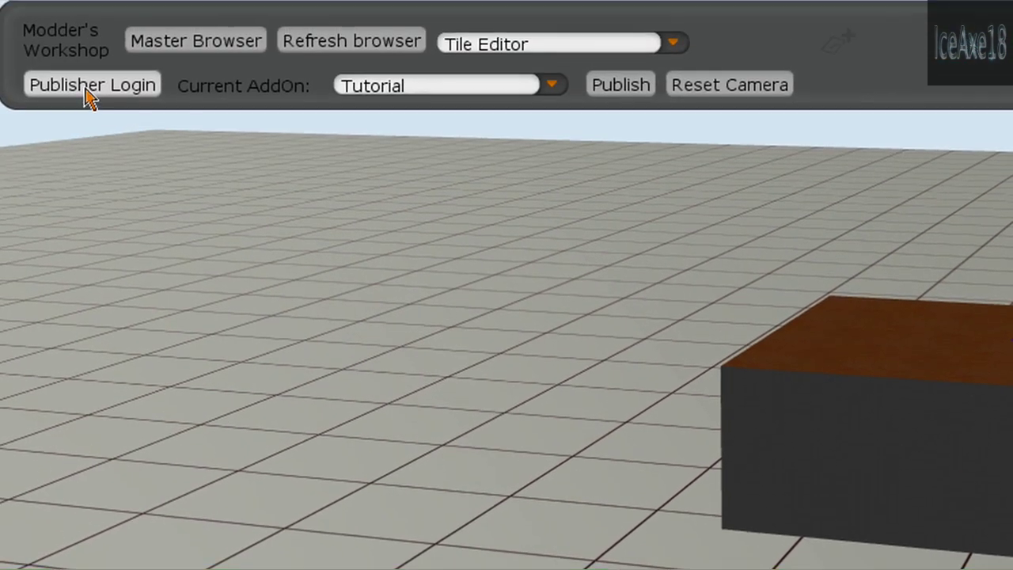
Log in as publisher with the publisher name and password, then acknowledge the 'Login ok' message.
click(89, 90)
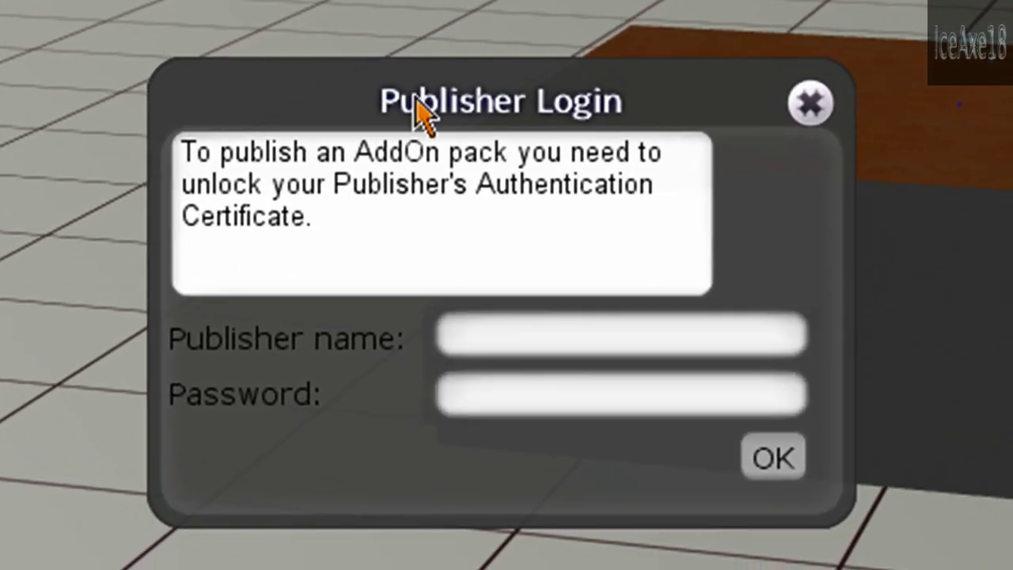
click(676, 350)
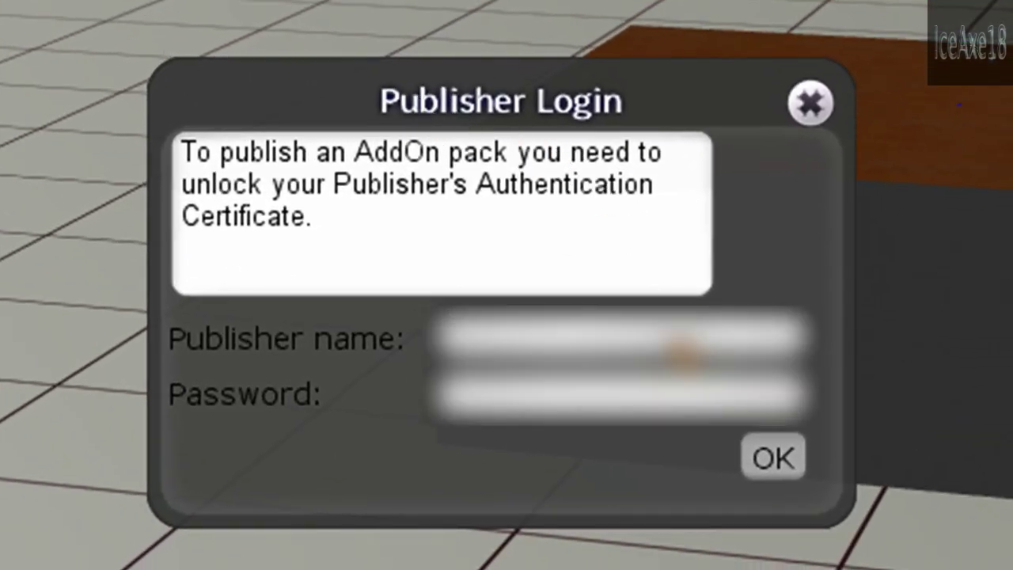
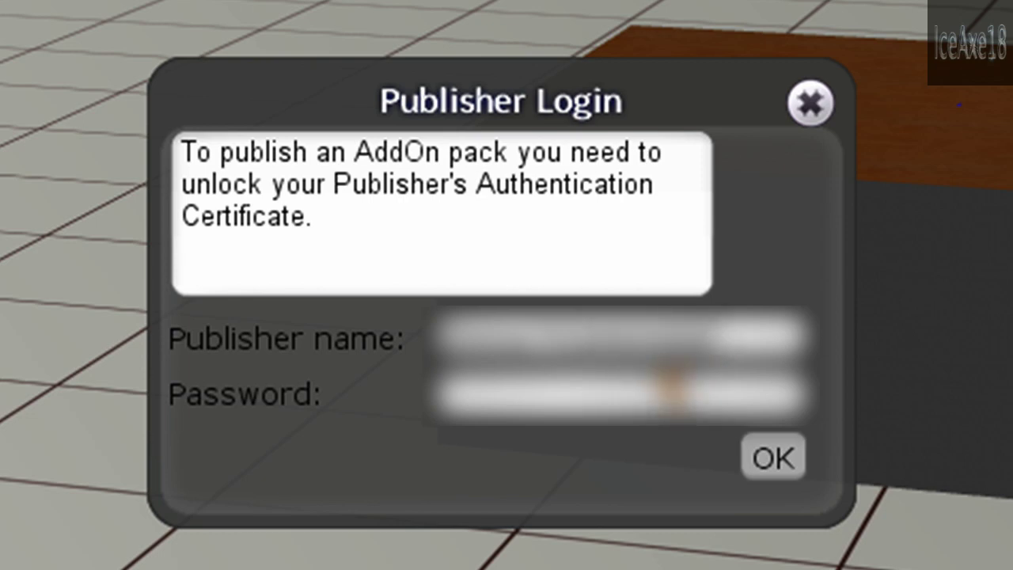
click(671, 391)
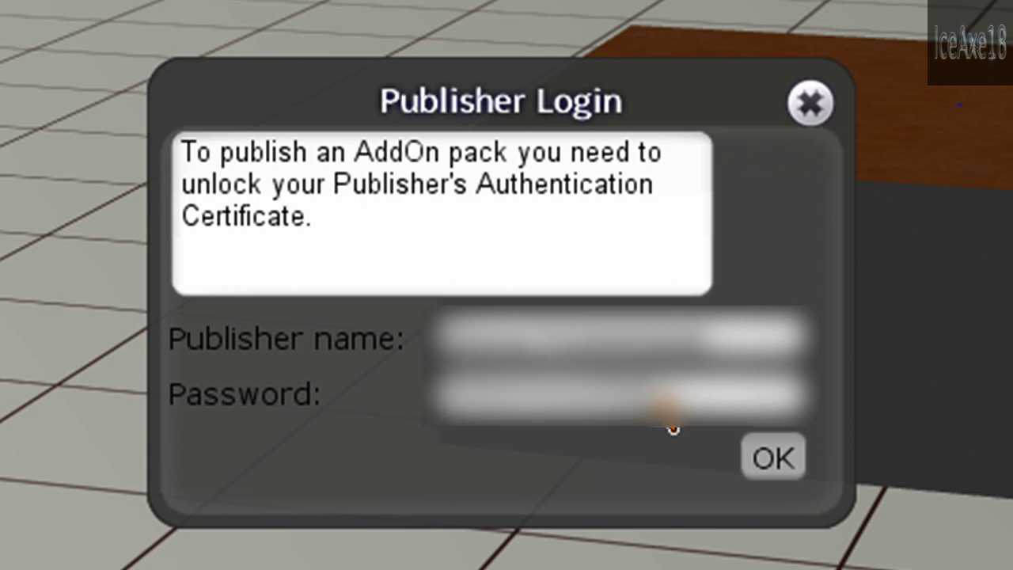
click(775, 457)
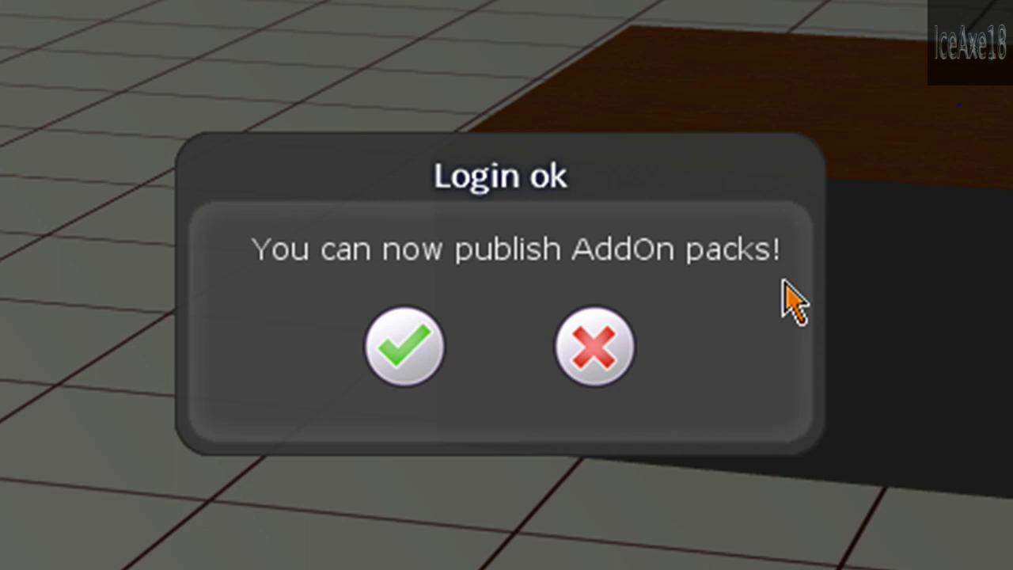
click(418, 354)
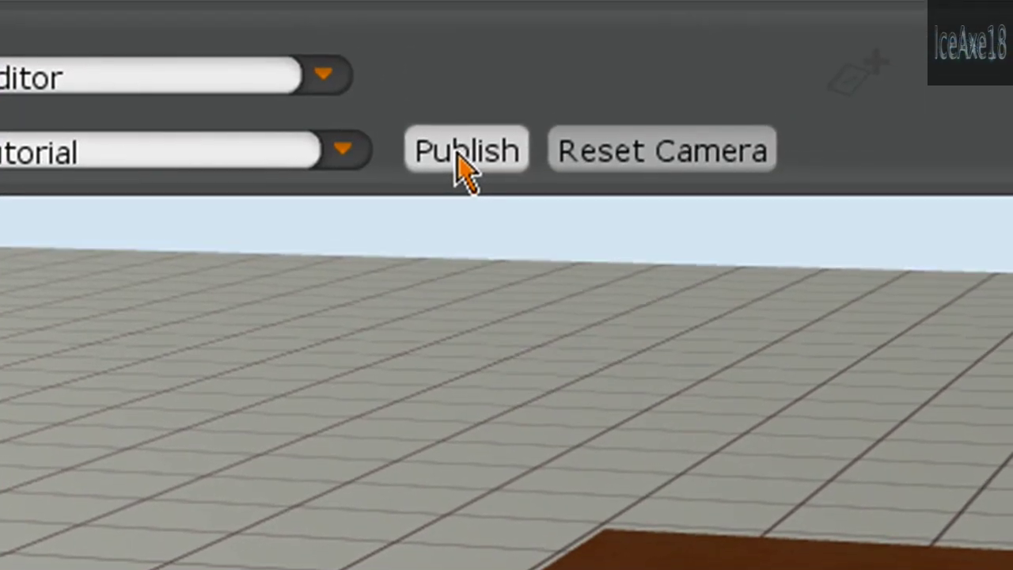
Publish the Tutorial AddOn without 'Requires license to use', and dismiss the Done! message.
click(464, 158)
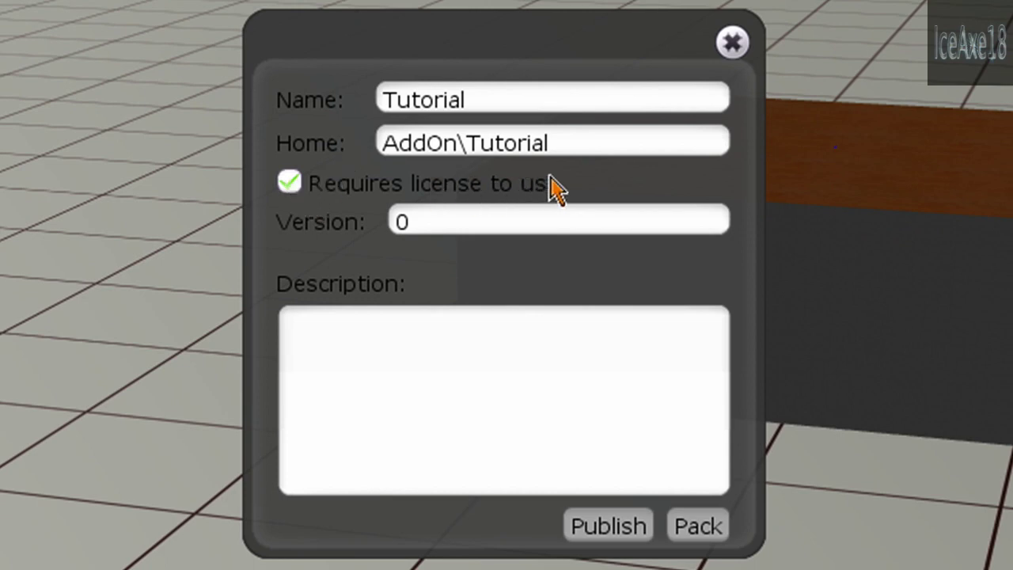
click(292, 189)
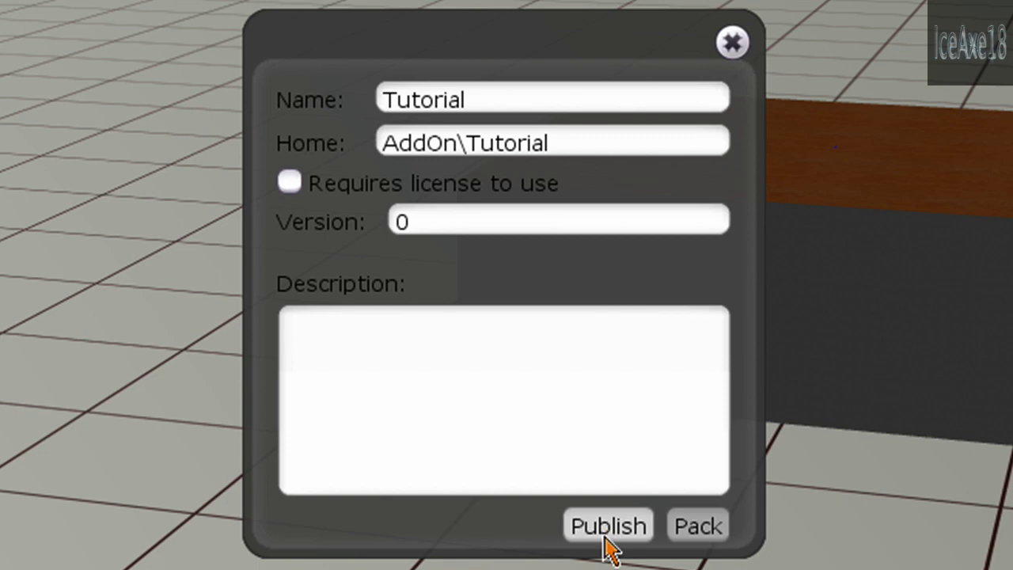
click(606, 536)
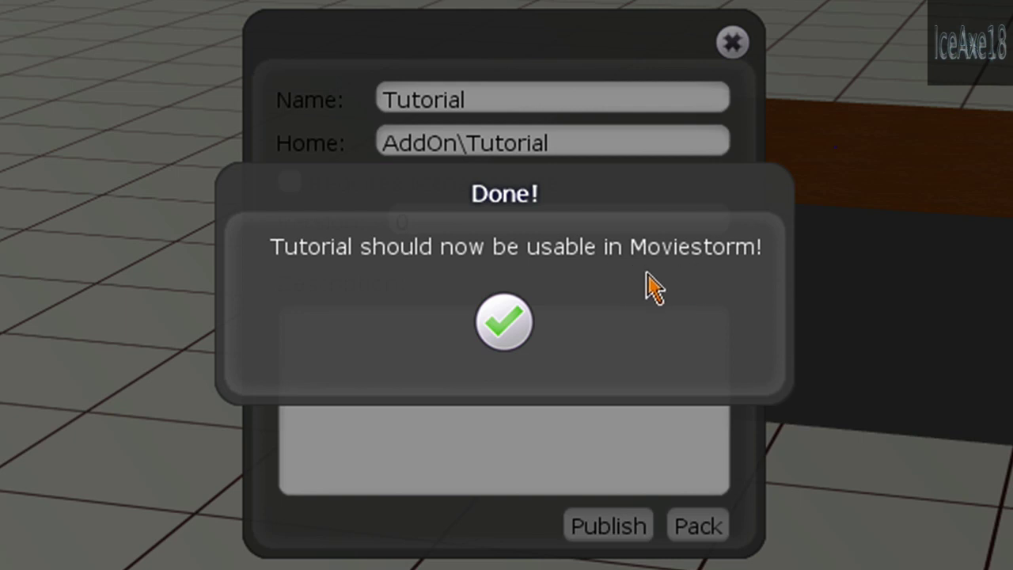
click(507, 323)
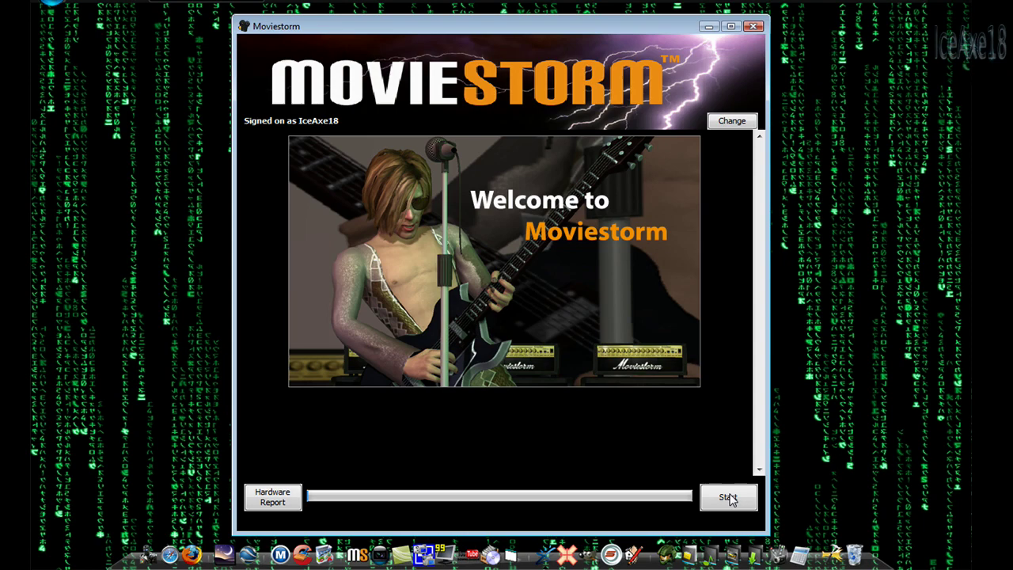
Launch Moviestorm and confirm Tutorial is ticked on the Add Ons settings tab.
click(727, 497)
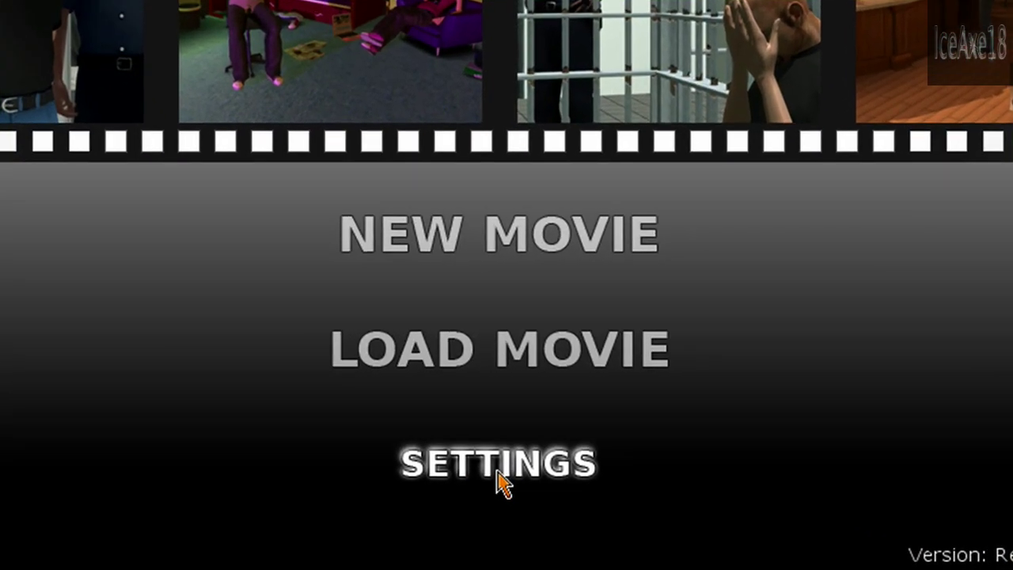
click(501, 477)
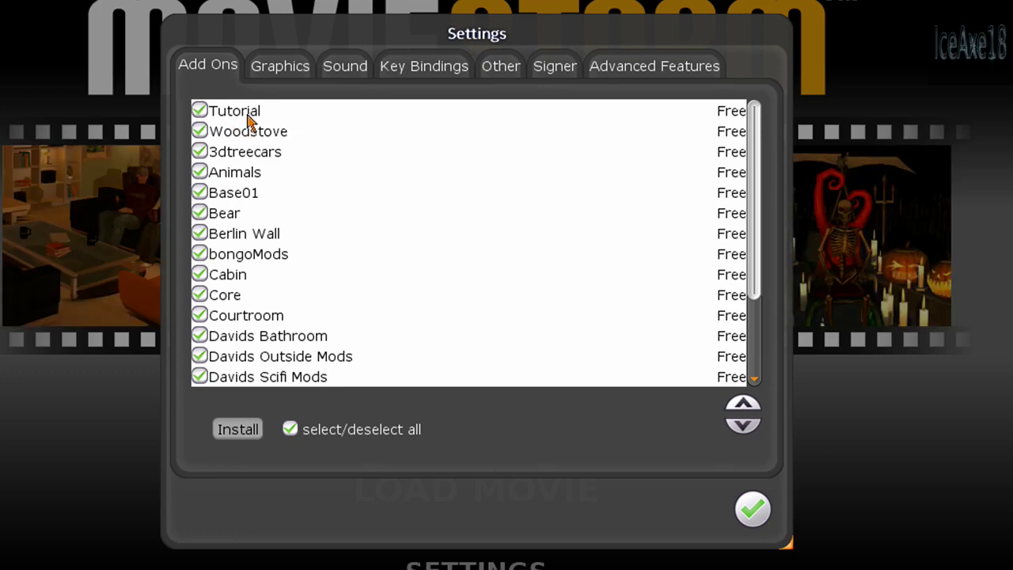
click(752, 509)
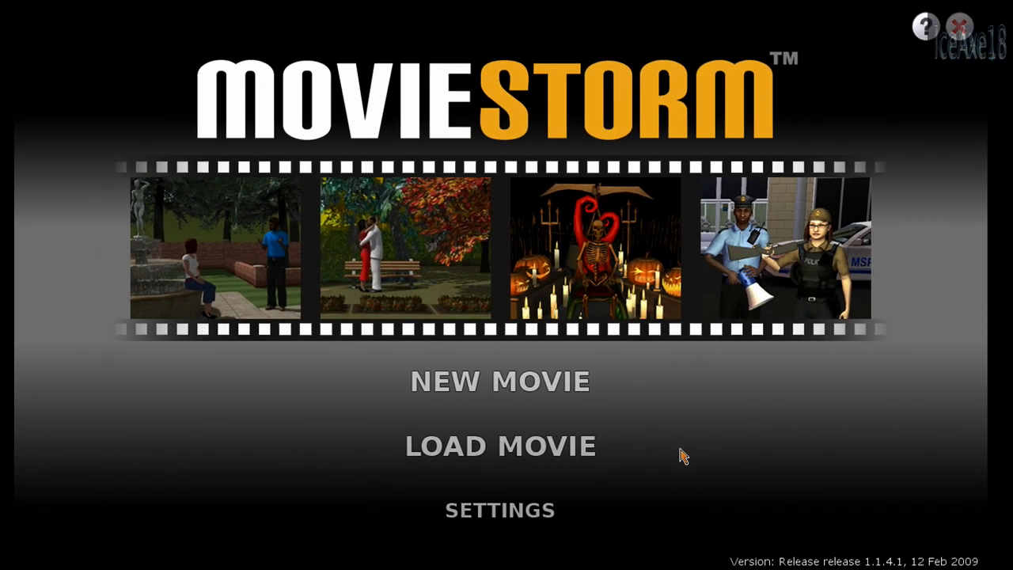
Start a new movie, edit the Empty Set, and page the object catalogue to the Tutorial prop.
click(506, 383)
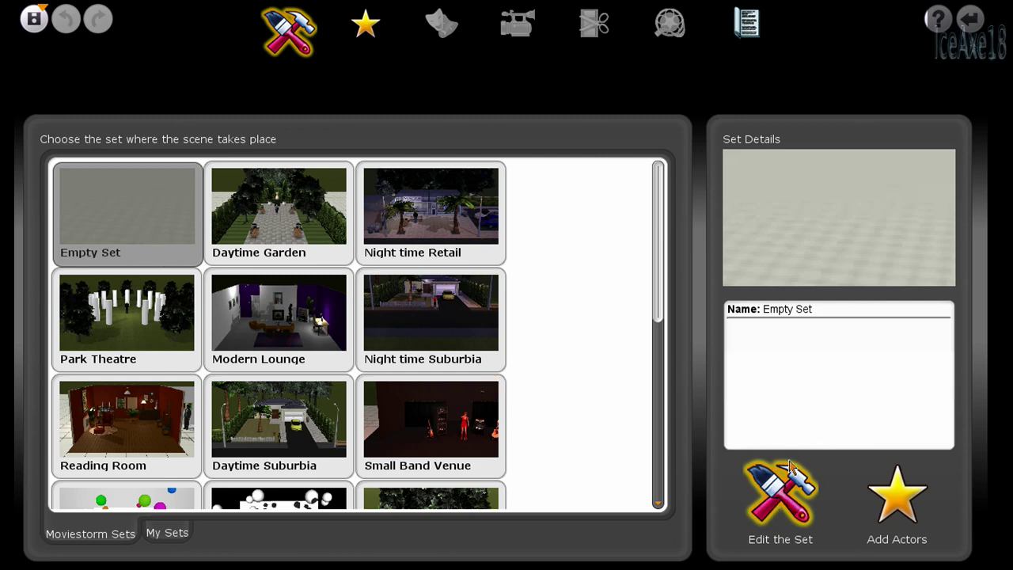
click(789, 501)
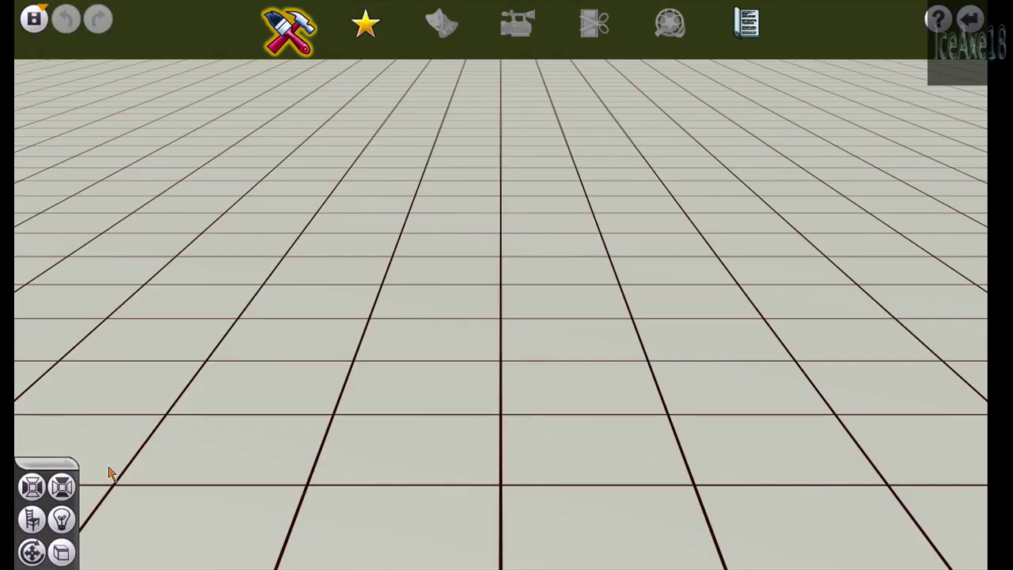
click(31, 524)
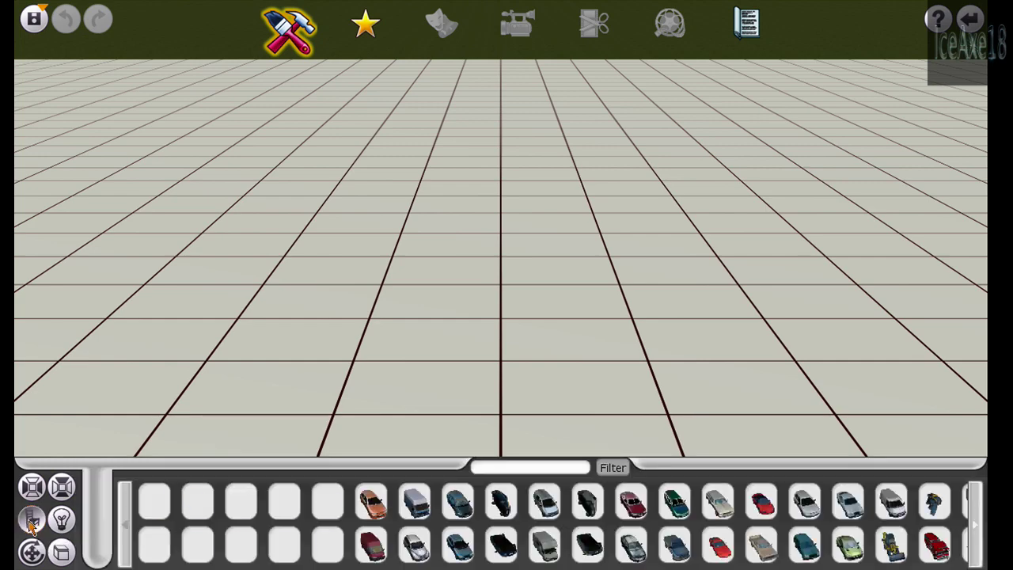
click(155, 502)
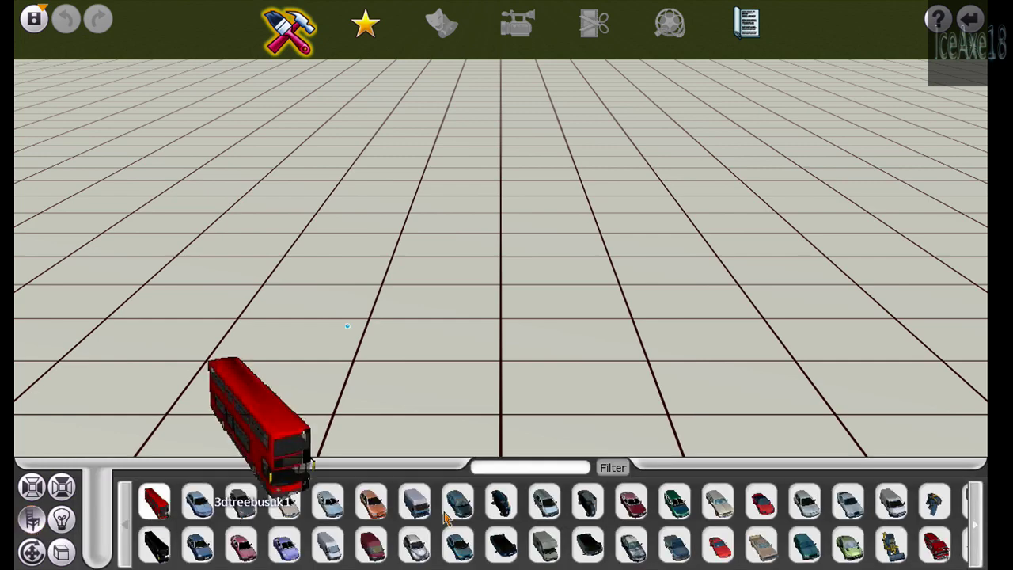
click(978, 528)
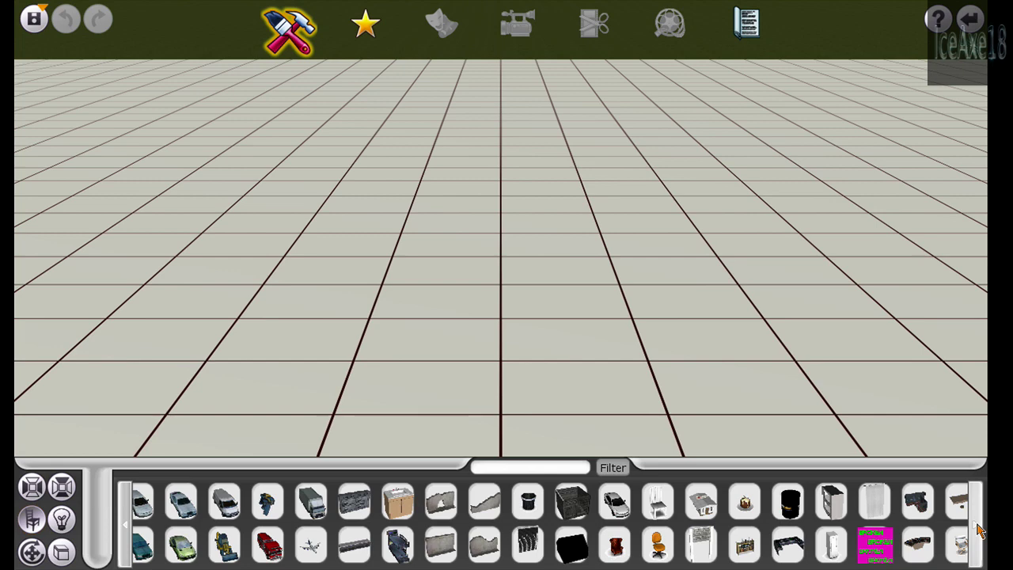
click(978, 529)
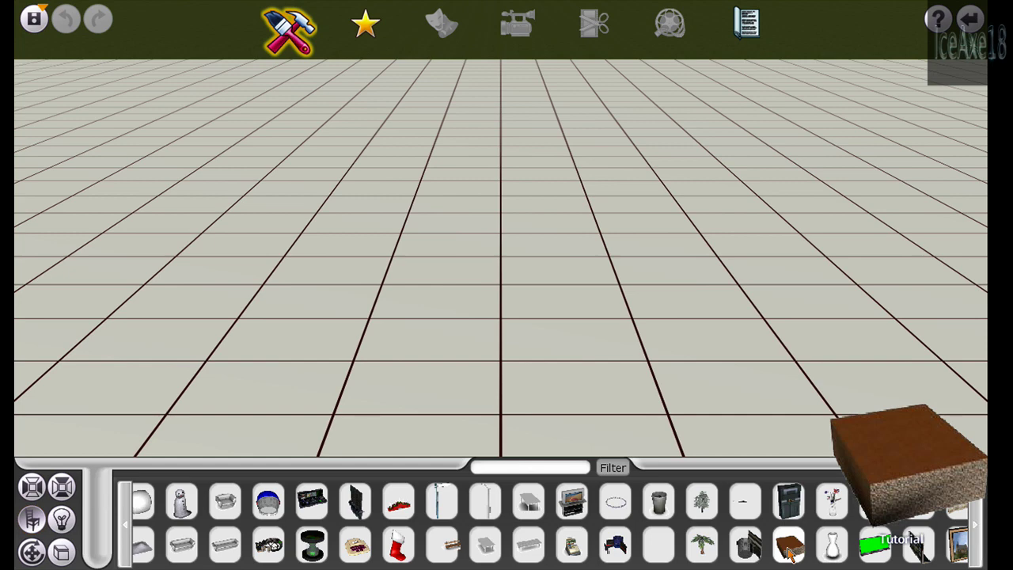
Drop the Tutorial box prop onto the empty set's floor and frame it in view.
click(787, 548)
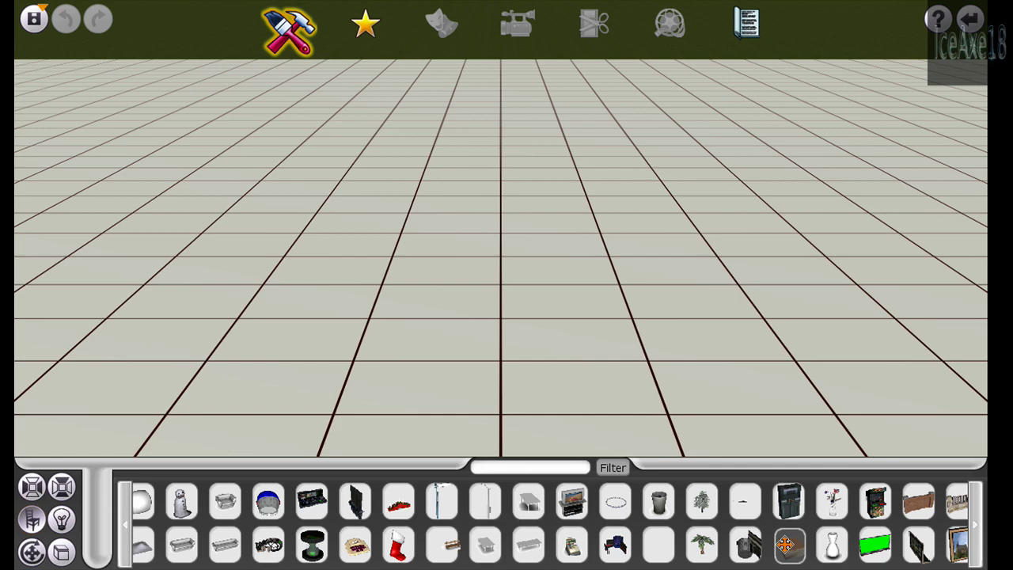
drag(785, 544, 499, 202)
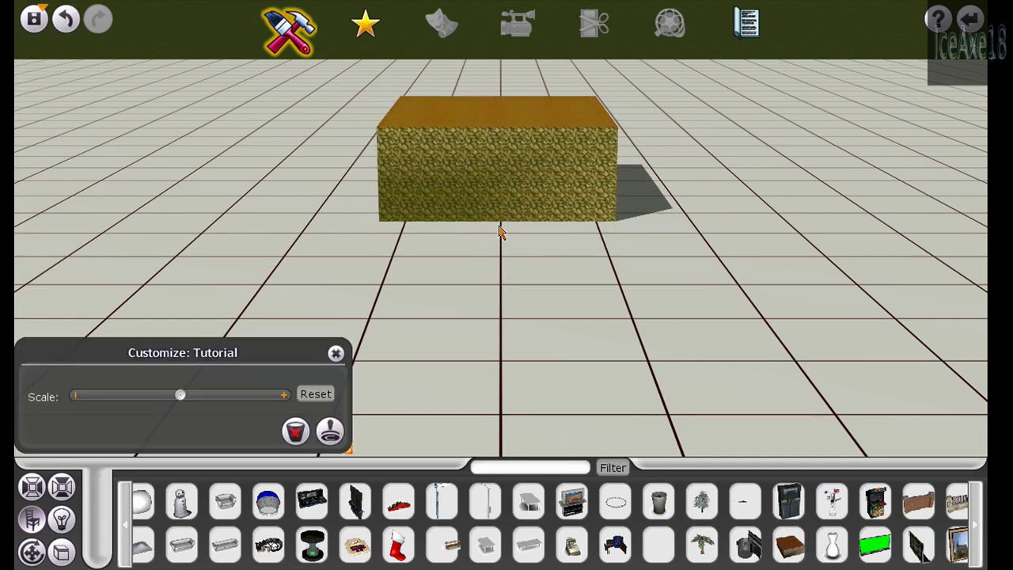
mouse_move(630, 249)
middle_down()
mouse_move(584, 254)
mouse_move(622, 232)
middle_up()
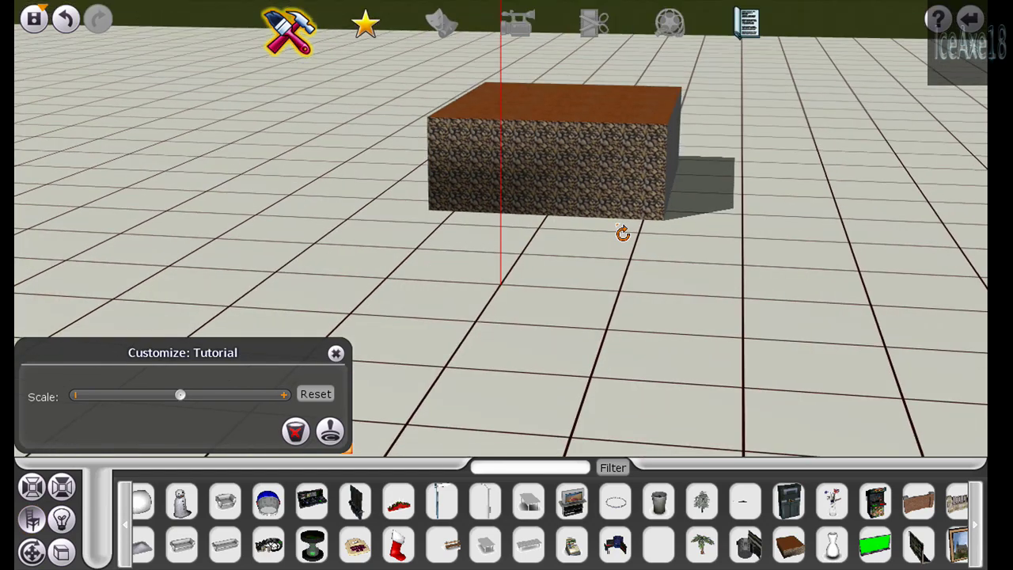
middle_drag(741, 172, 854, 267)
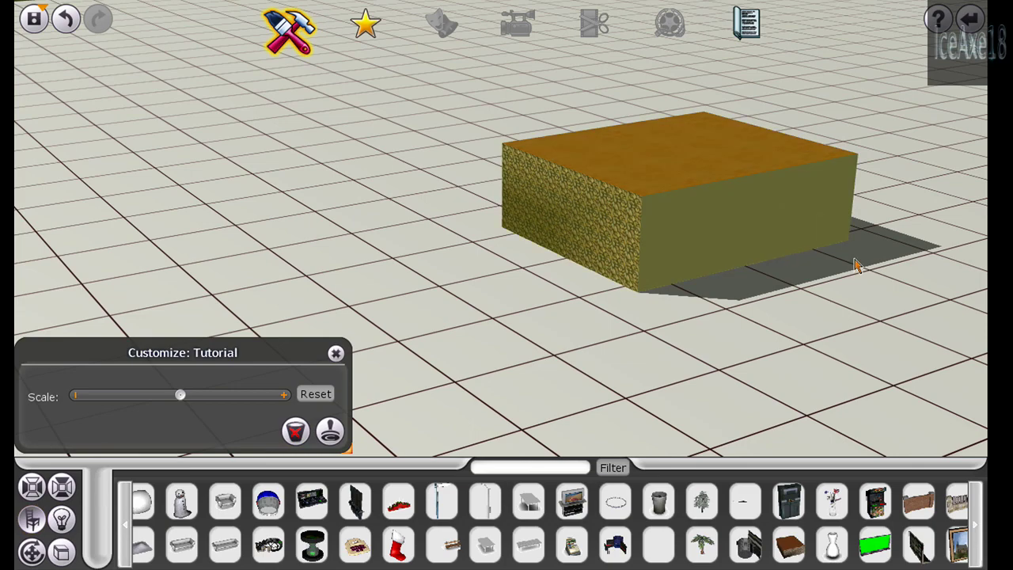
middle_drag(899, 203, 581, 209)
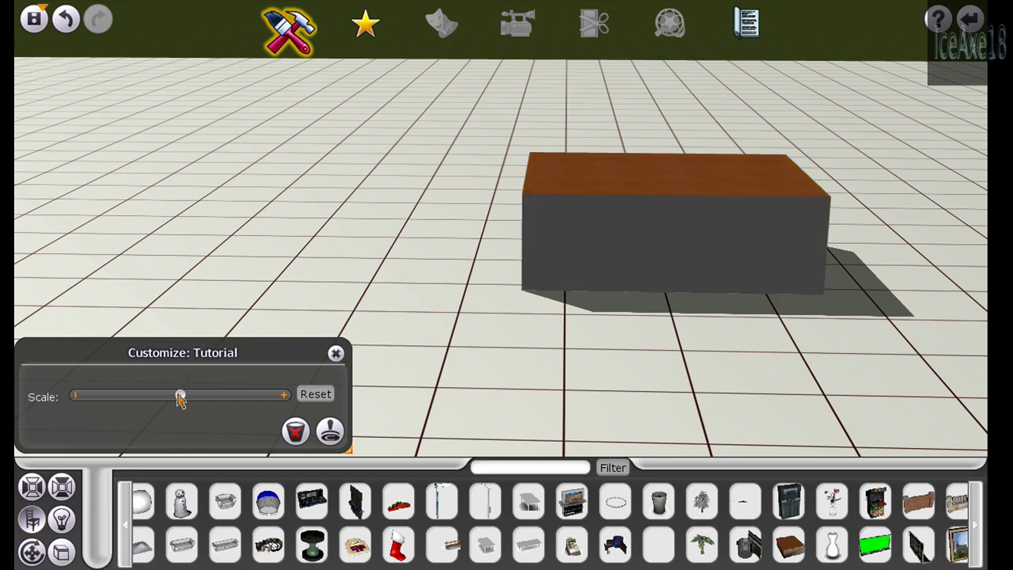
Try enlarging the Tutorial box with the Scale slider, then reset it to default size.
drag(182, 401, 147, 397)
click(311, 397)
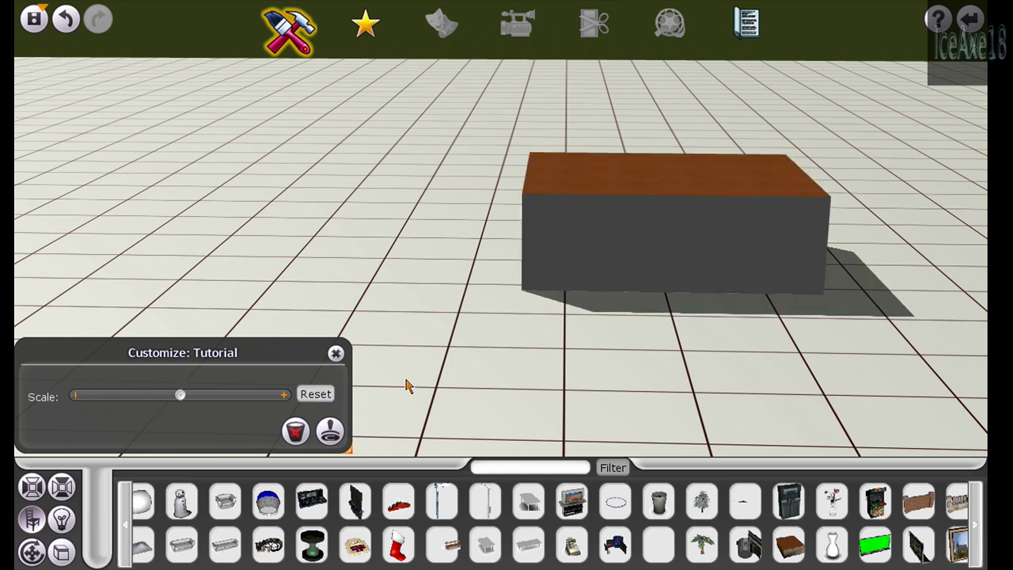
drag(759, 352, 618, 341)
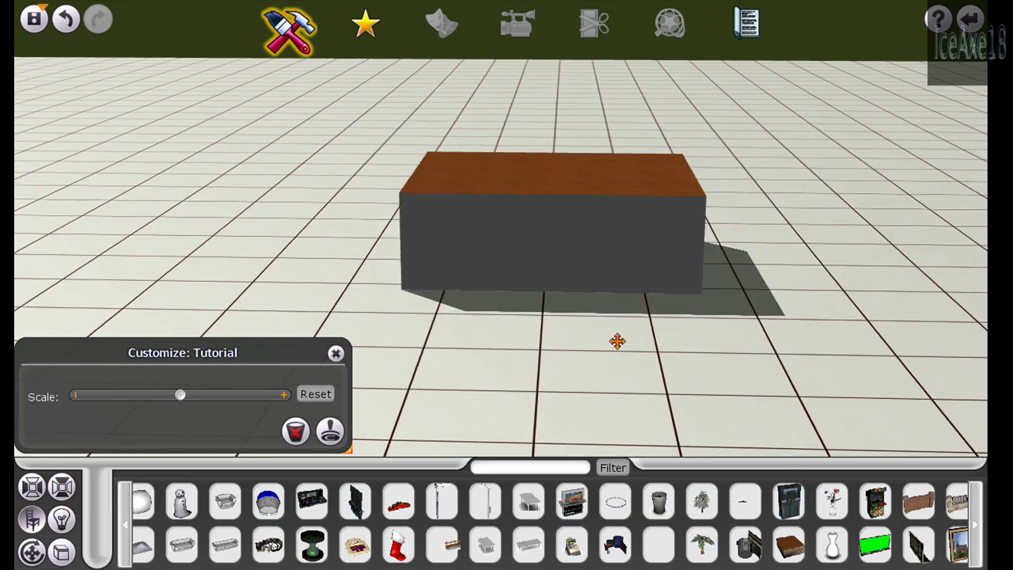